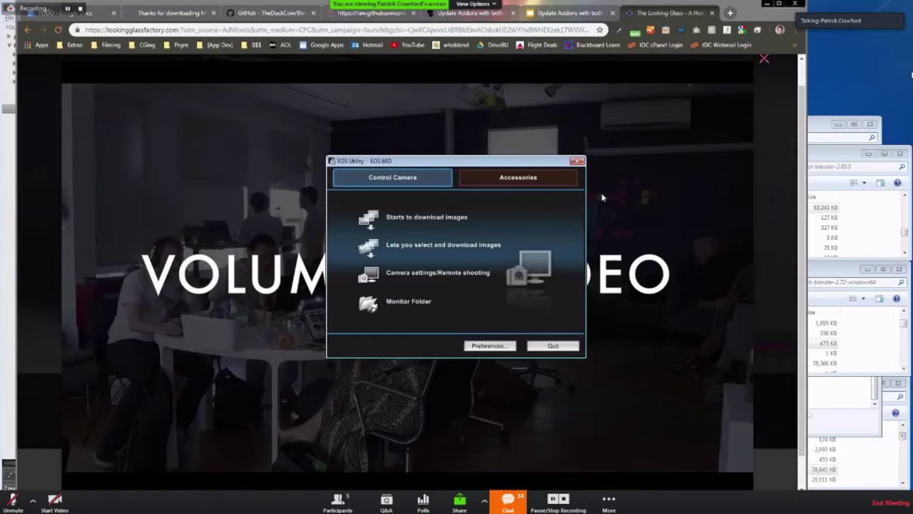
Start the camera's remote shooting with its live view window, and switch to Blender
click(435, 277)
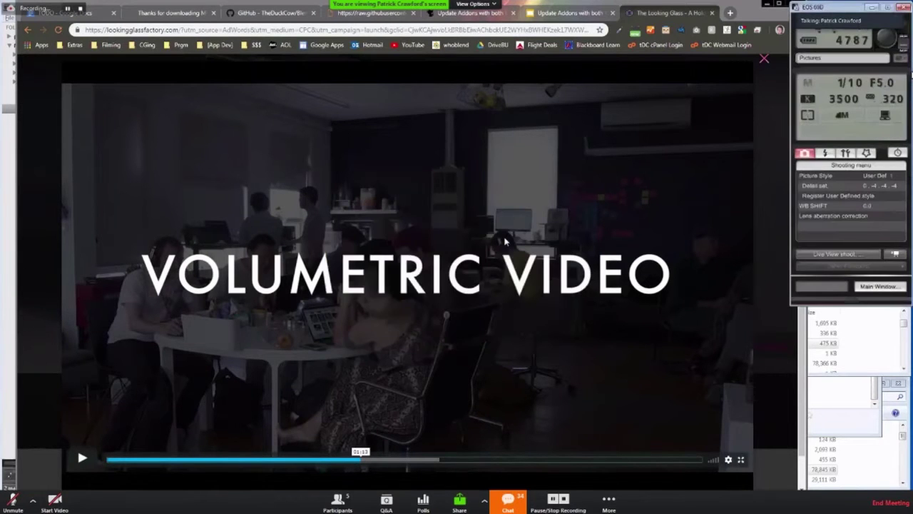
click(828, 258)
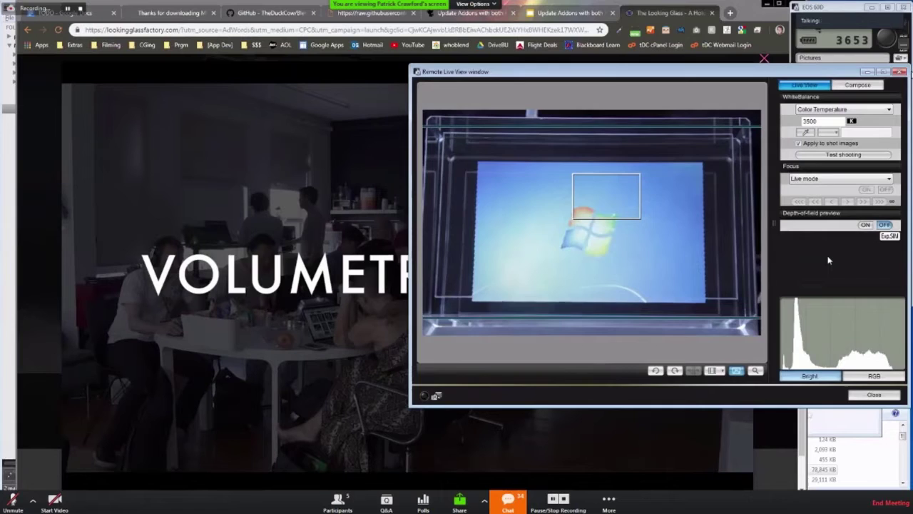
key(alt+Tab)
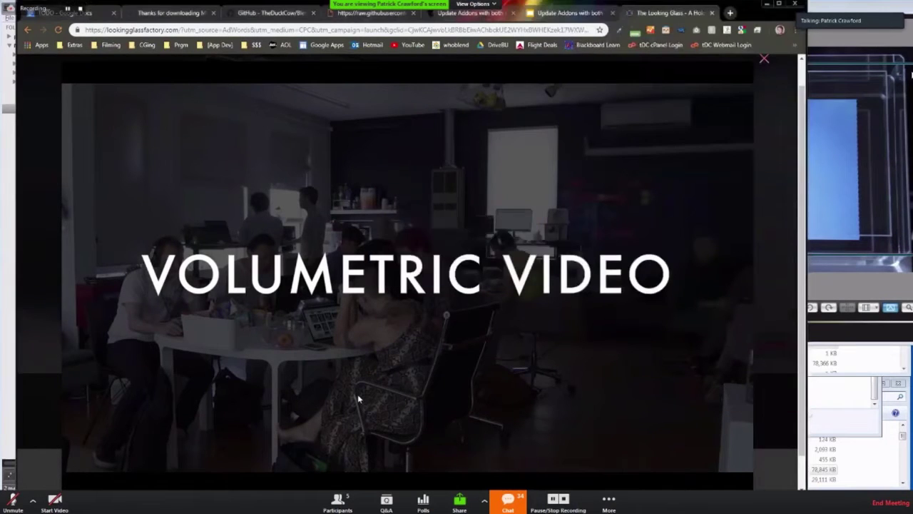
key(alt+Tab)
key(alt+Tab)
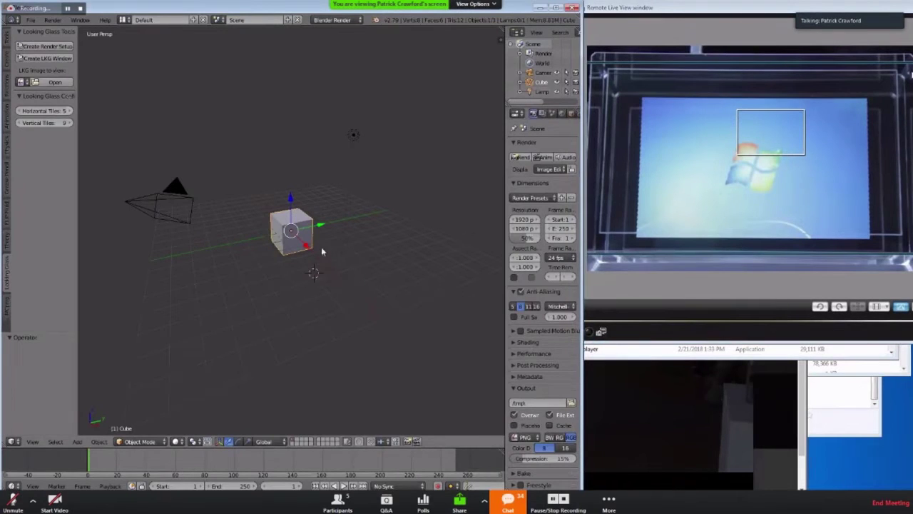
Create the Looking Glass render setup and scale its Multiview frame up by about 1.8
middle_drag(242, 227, 250, 227)
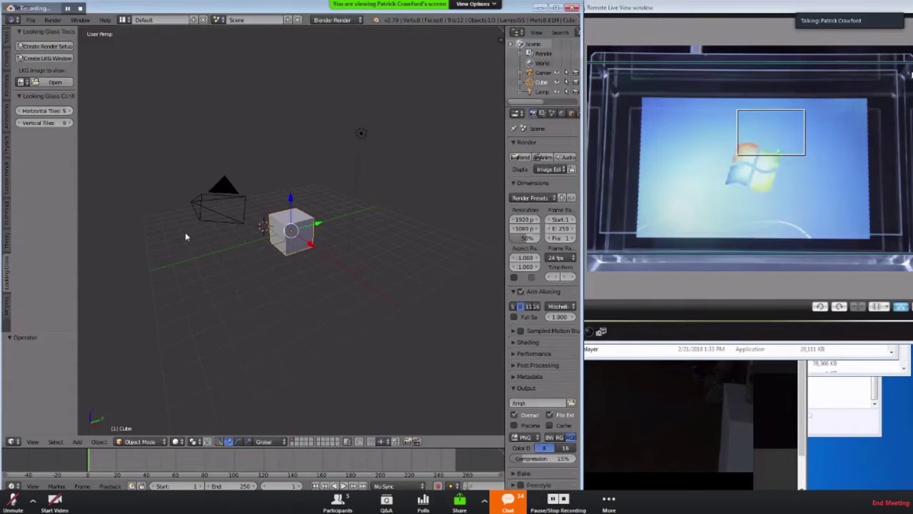
click(56, 47)
scroll(222, 202, up, 5)
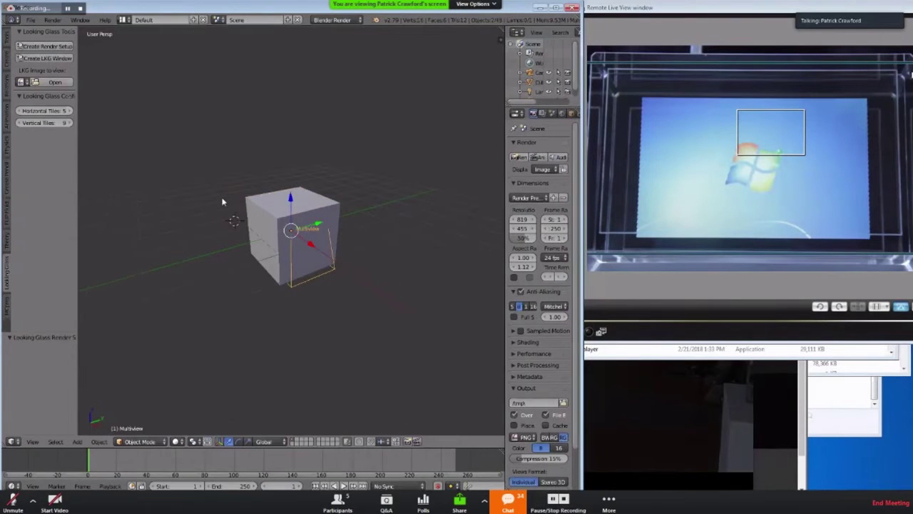
key(s)
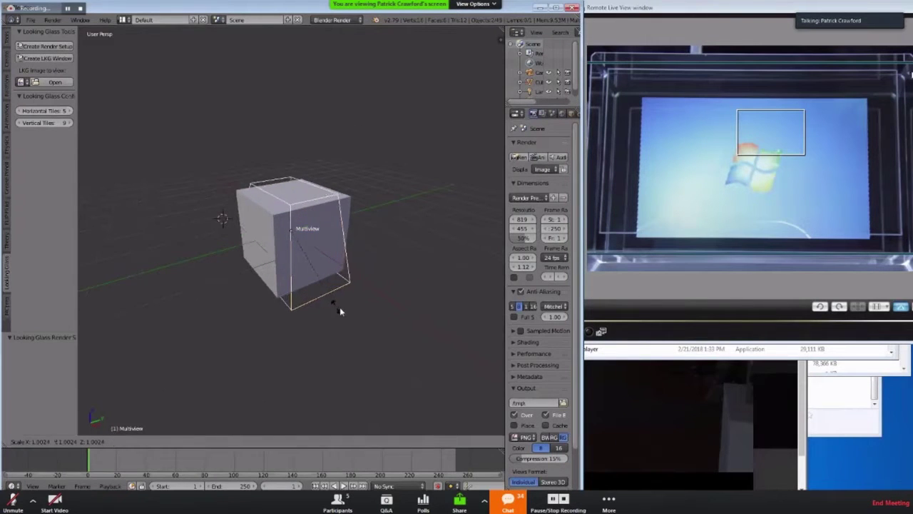
click(401, 326)
scroll(402, 323, down, 2)
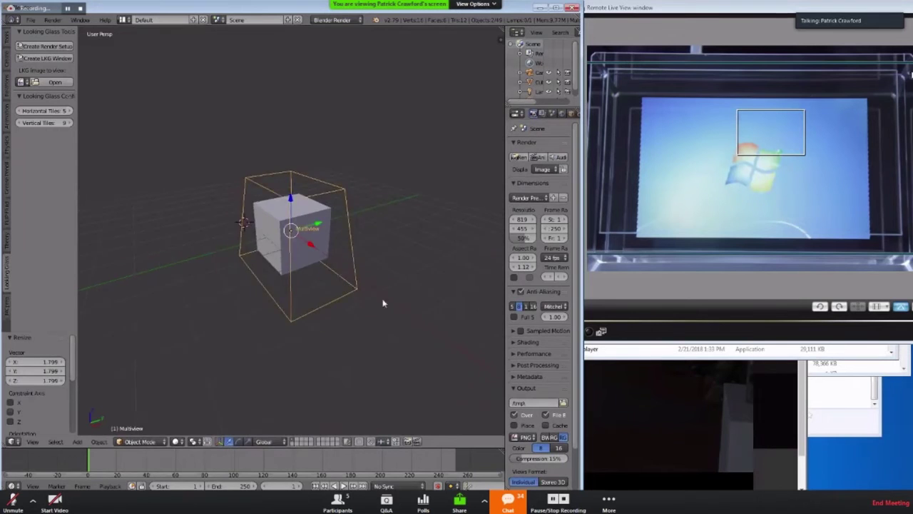
mouse_move(383, 301)
middle_down()
mouse_move(333, 310)
mouse_move(401, 300)
mouse_move(366, 302)
middle_up()
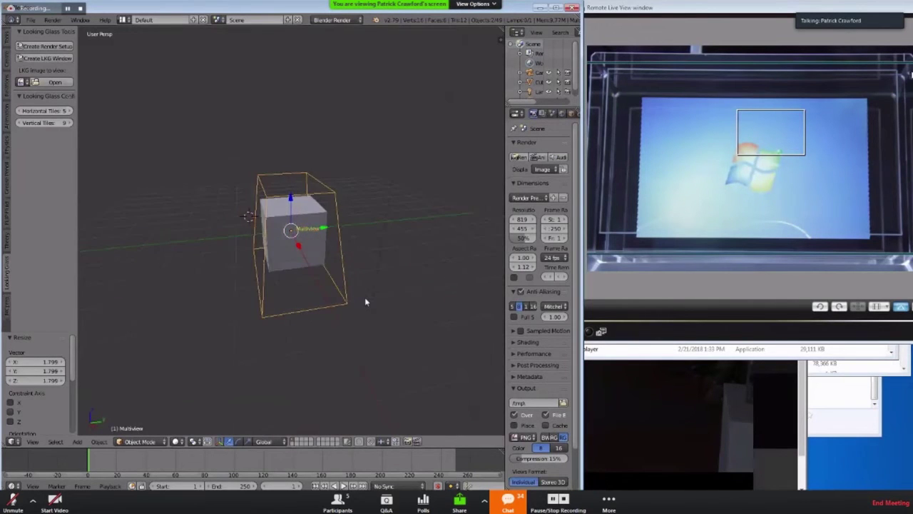
scroll(365, 302, down, 2)
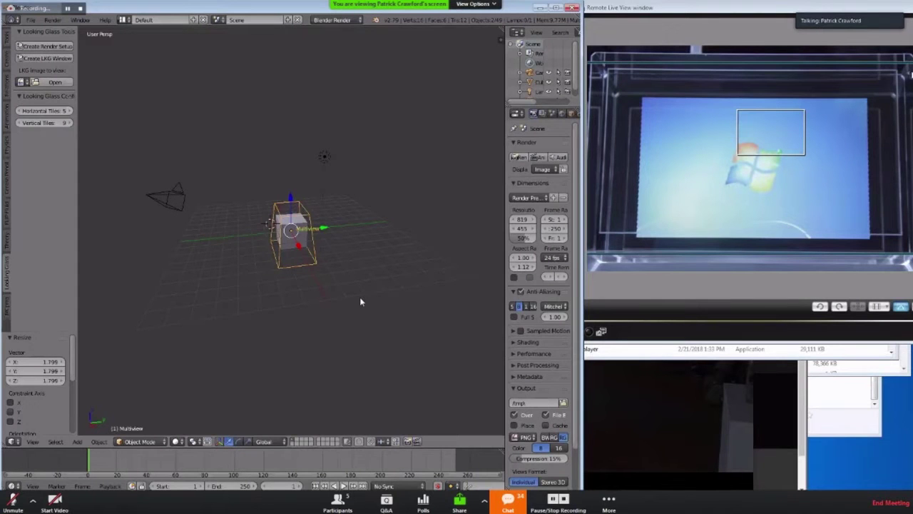
Rotate the Multiview frame about 71.4° around the X axis and scale it up further around the cube
middle_drag(360, 301, 321, 275)
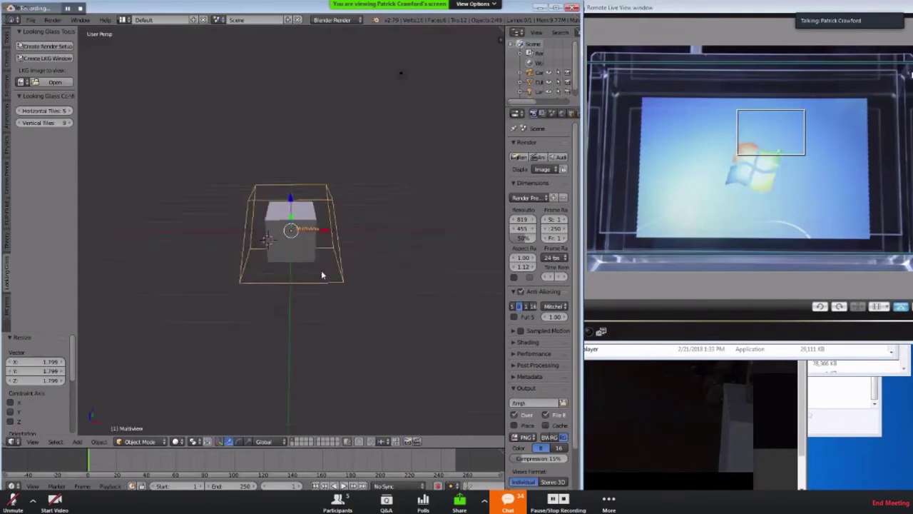
scroll(321, 274, up, 4)
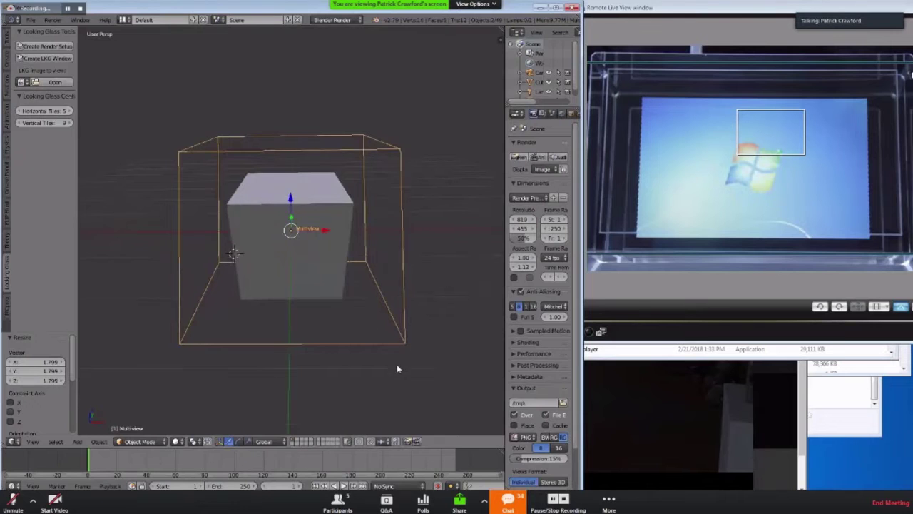
key(r)
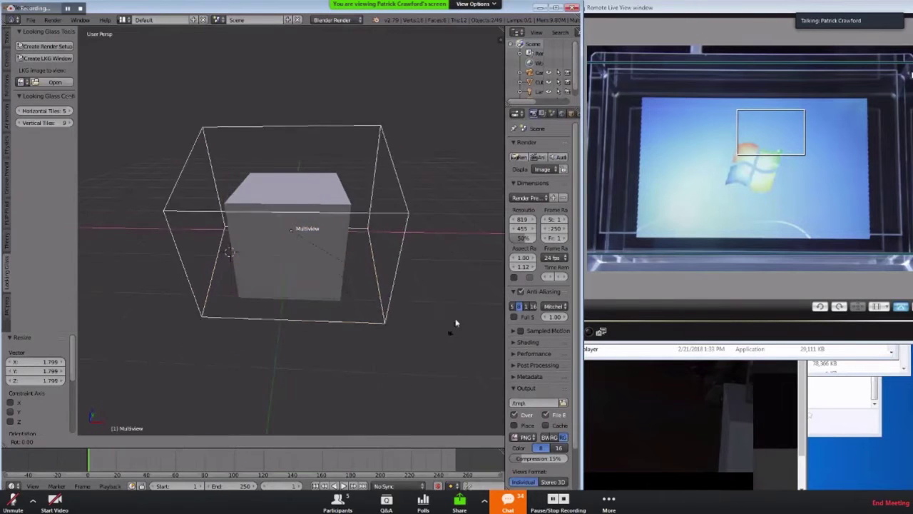
key(x)
click(464, 192)
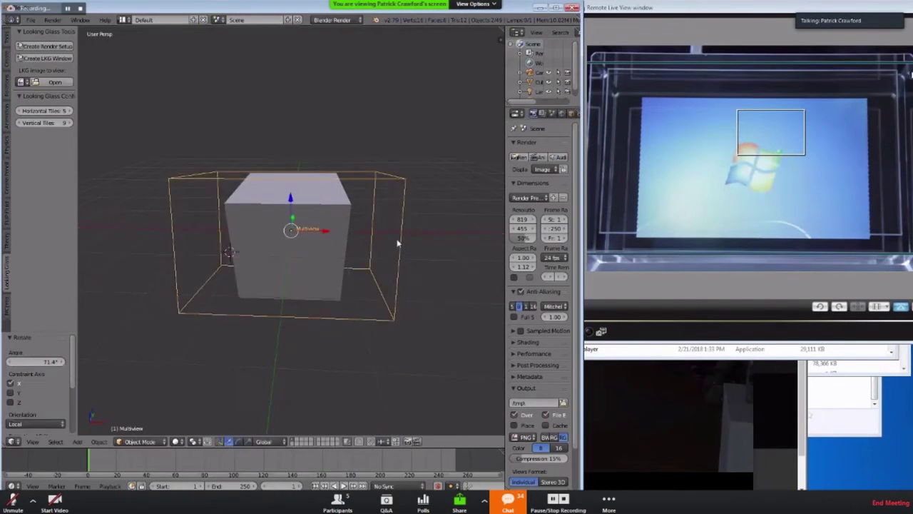
middle_drag(397, 243, 365, 230)
key(s)
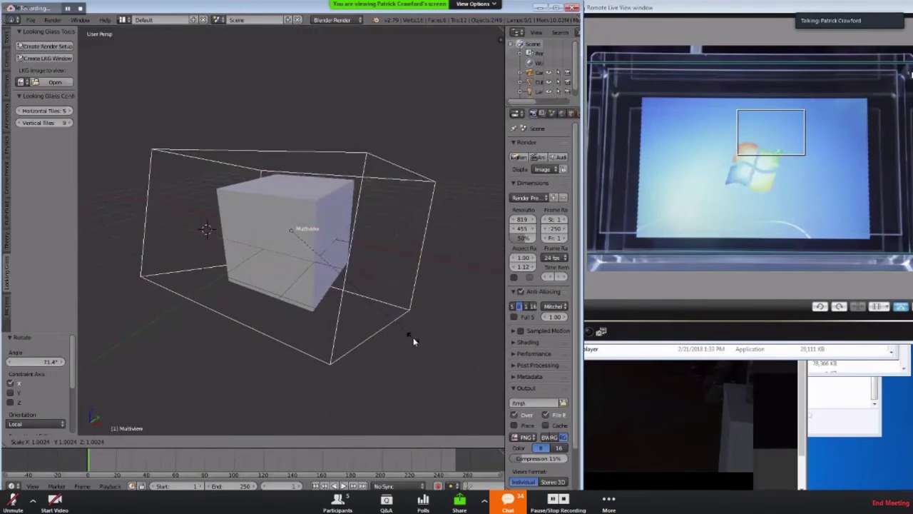
click(421, 343)
Replace the default cube with a monkey mesh placed at the world origin
middle_drag(384, 313, 318, 256)
right_click(318, 254)
key(x)
click(318, 255)
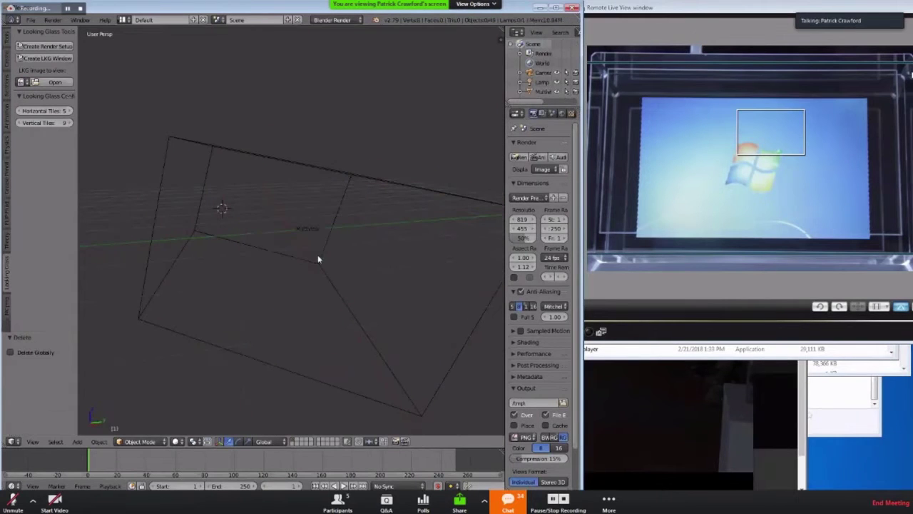
key(shift+a)
click(352, 345)
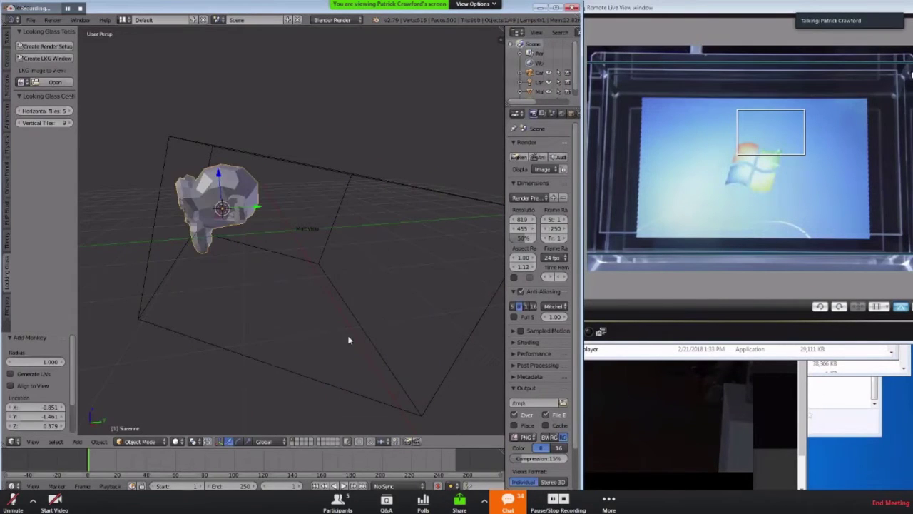
key(alt+g)
Scale the monkey up by about 1.24 inside the Multiview frame
middle_drag(303, 264, 330, 258)
key(s)
click(408, 259)
key(g)
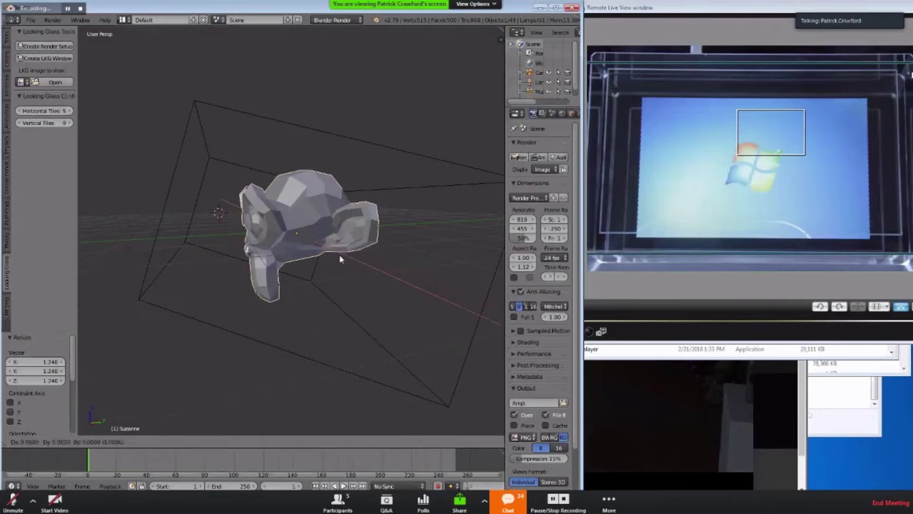
right_click(318, 253)
Move the Multiview frame about -0.52 along the Y axis
right_click(163, 223)
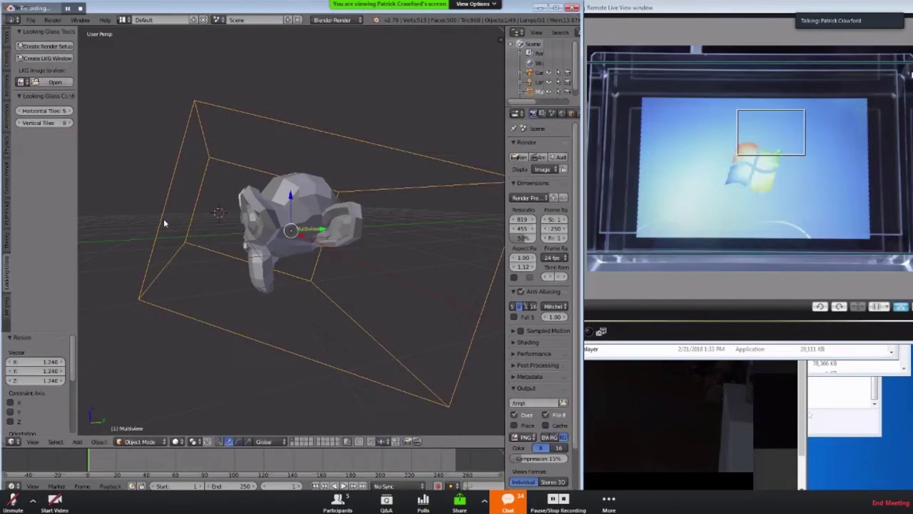
key(r)
key(Escape)
key(g)
key(y)
click(139, 219)
middle_drag(184, 224, 299, 264)
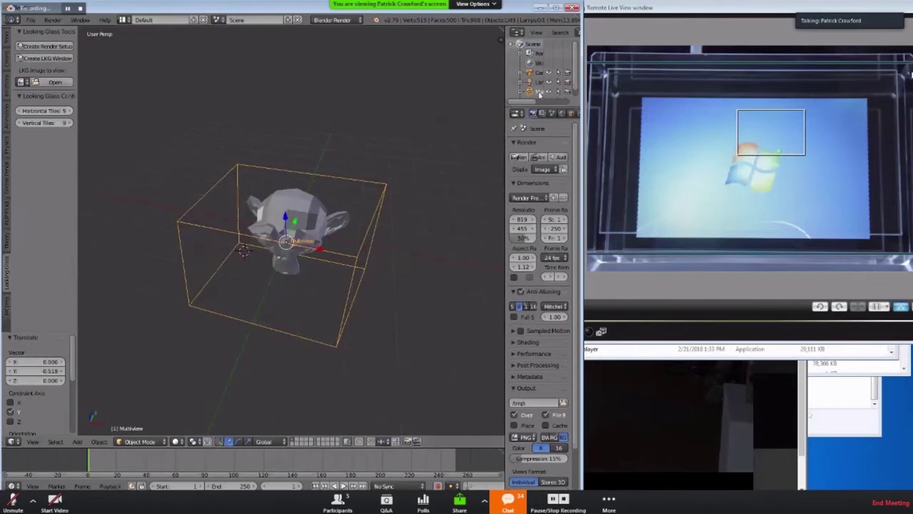
Examine the render layer's passes and its list of multi-view camera views
click(542, 113)
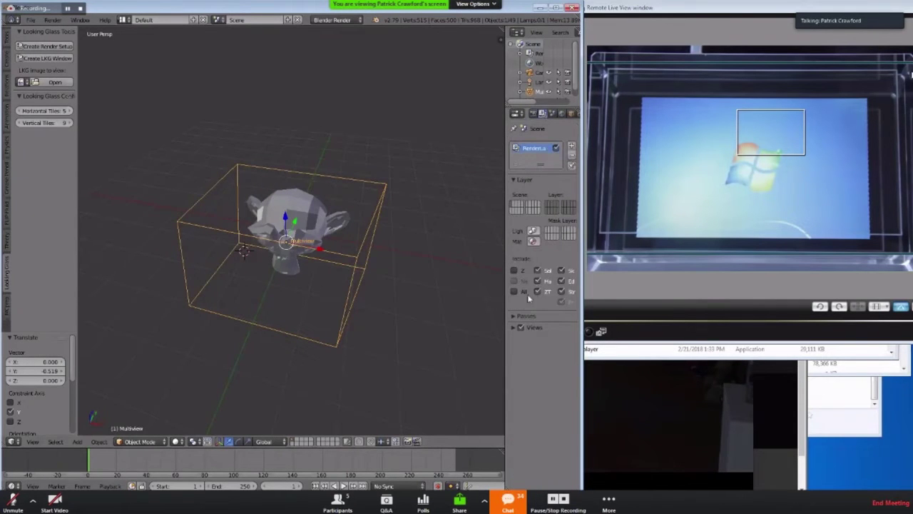
click(516, 317)
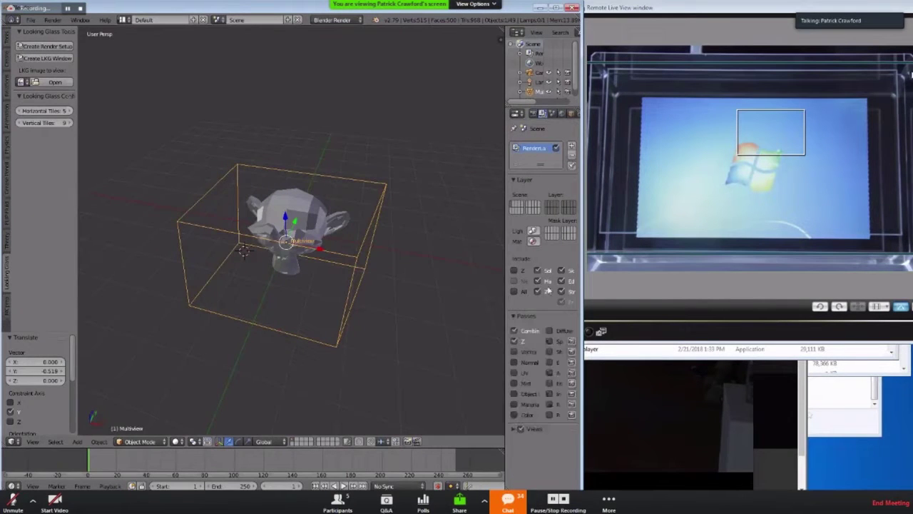
click(510, 429)
click(514, 317)
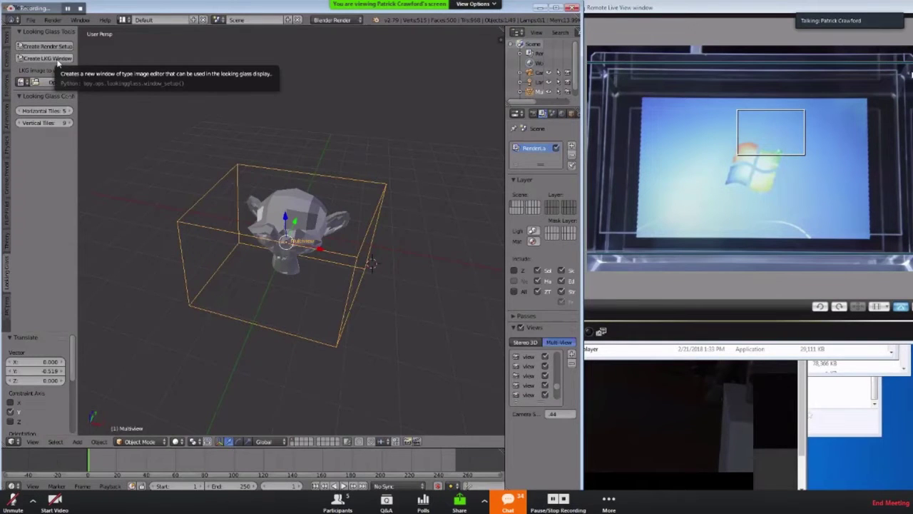
Create the separate Looking Glass image window and open its view options
click(206, 119)
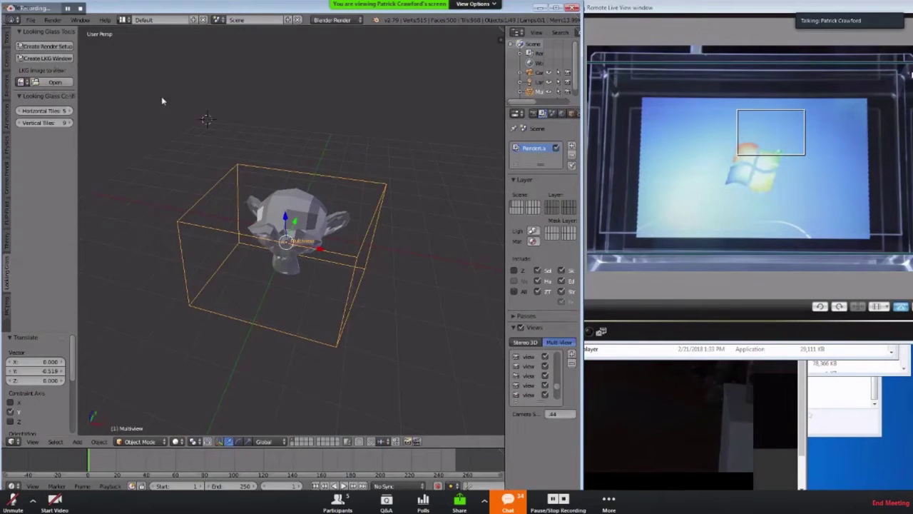
click(43, 59)
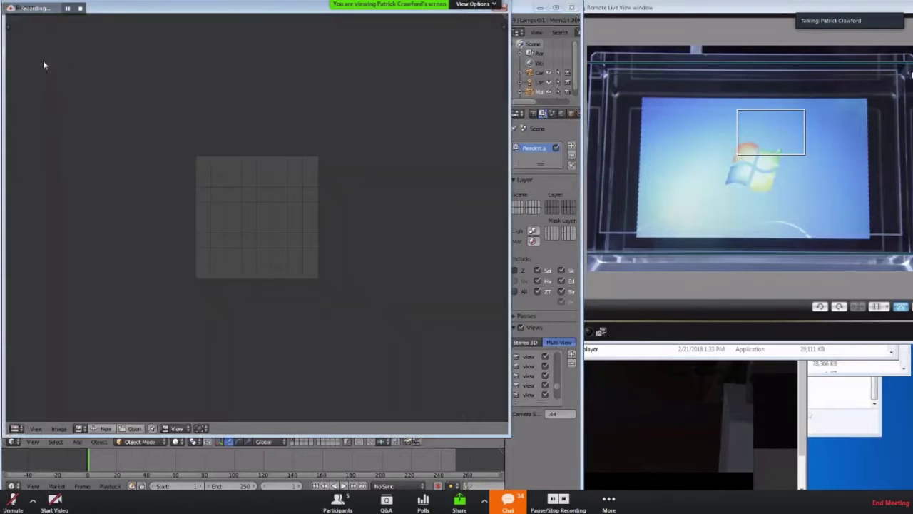
click(35, 428)
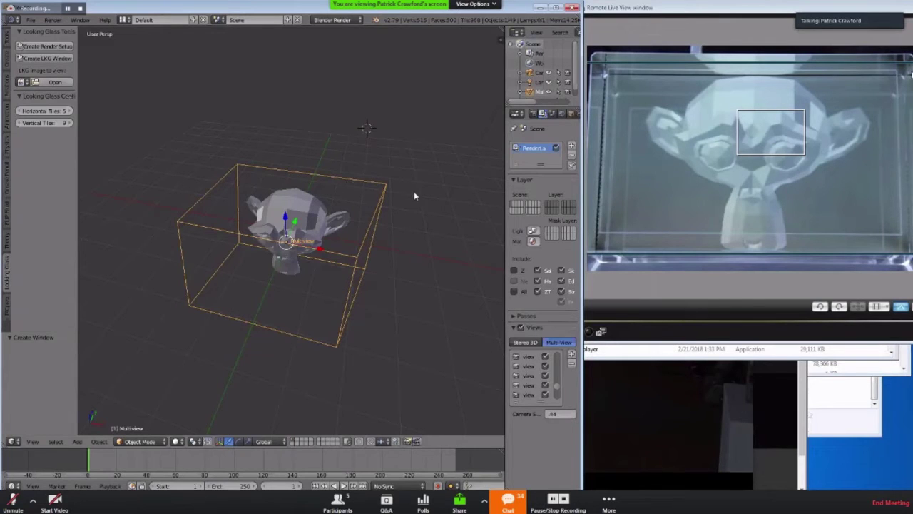
Add a UV sphere to the scene and reset its location to the world origin
scroll(414, 192, up, 3)
middle_drag(414, 192, 276, 259)
scroll(271, 250, down, 2)
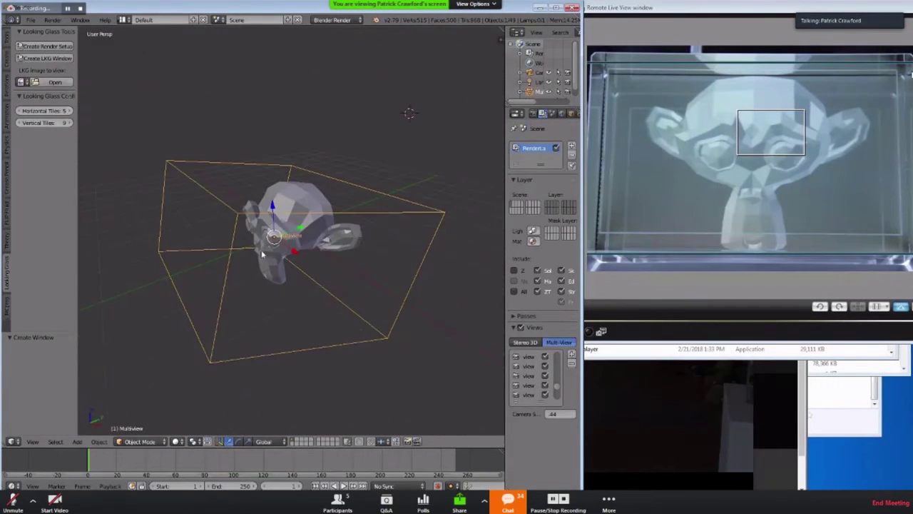
click(266, 240)
key(shift+a)
mouse_move(265, 237)
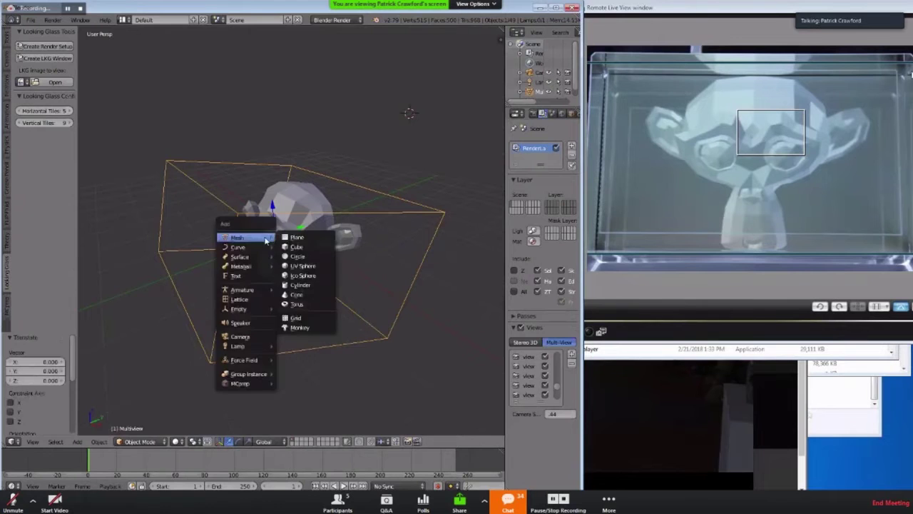
click(304, 265)
key(alt+g)
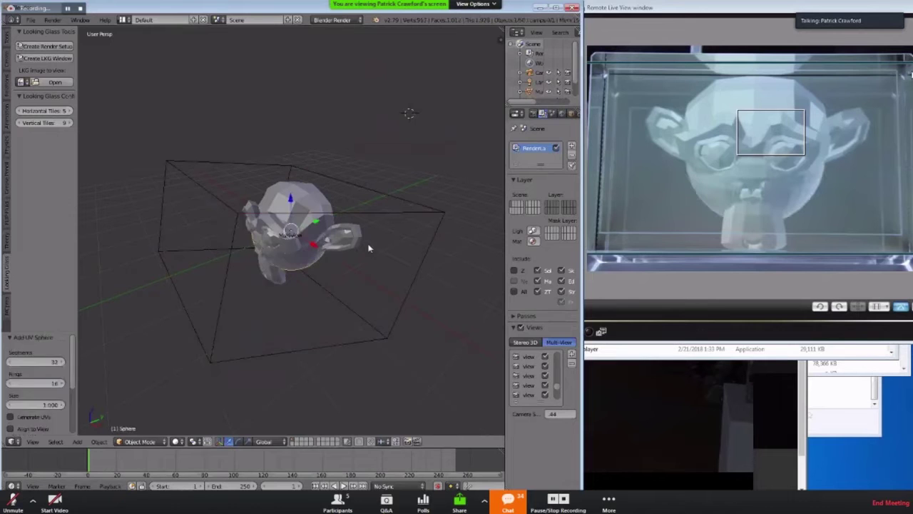
Raise the sphere along Z toward the top of the monkey's head and scale it by about 0.75
key(g)
key(z)
click(372, 214)
key(s)
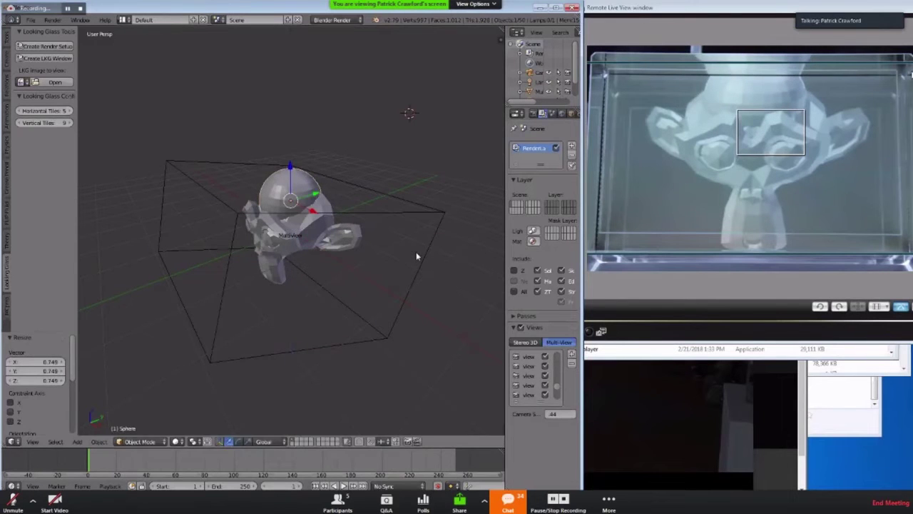
click(416, 251)
Move the sphere about -1.52 along Y, in front of the monkey's face, and scale it by about 0.67
key(g)
key(y)
click(393, 298)
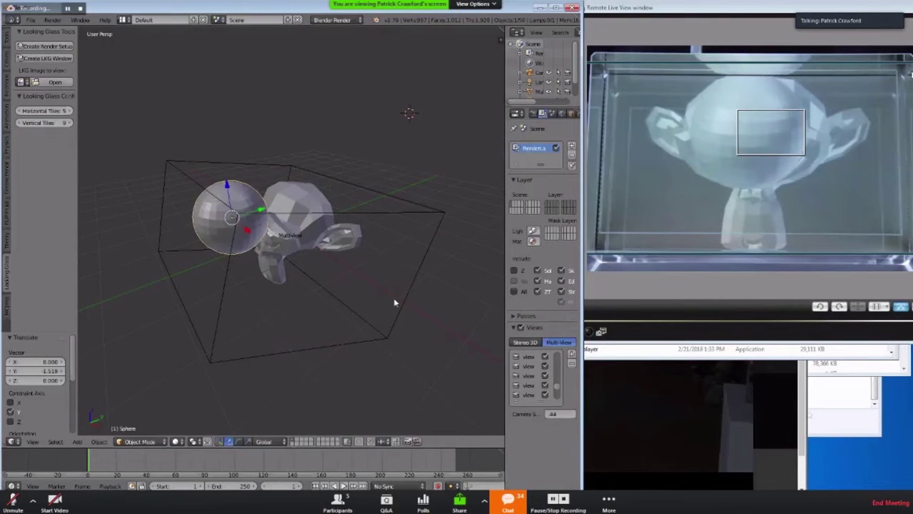
key(s)
click(346, 260)
Shift the sphere about -0.375 along Z and 0.447 along X in front of one eye, and activate the live view window
key(g)
key(z)
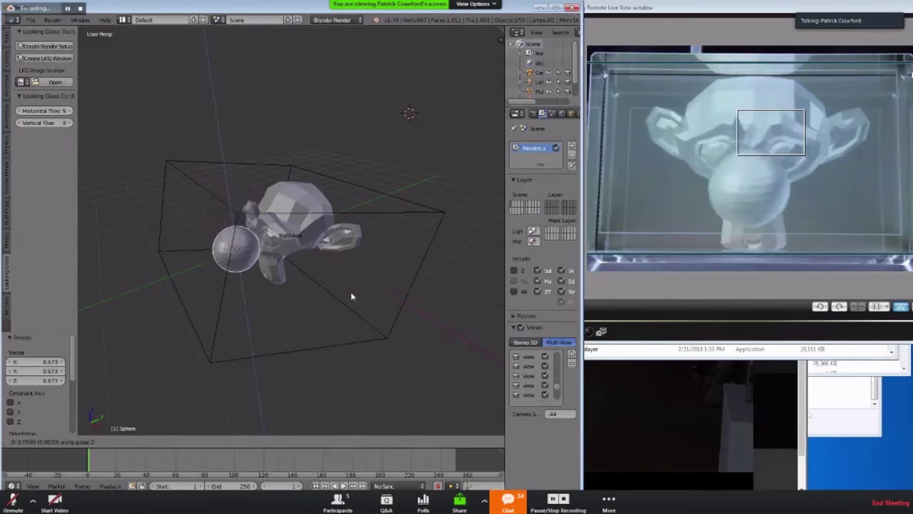
click(352, 277)
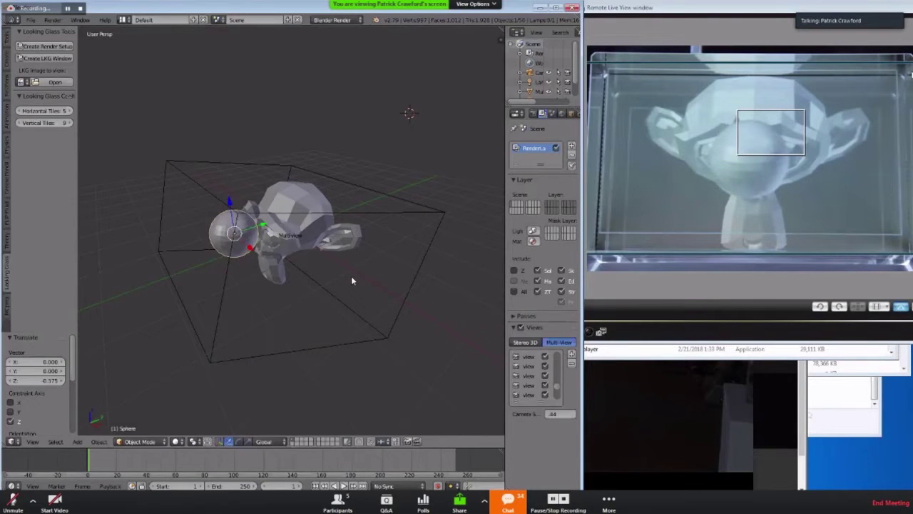
key(g)
key(x)
key(x)
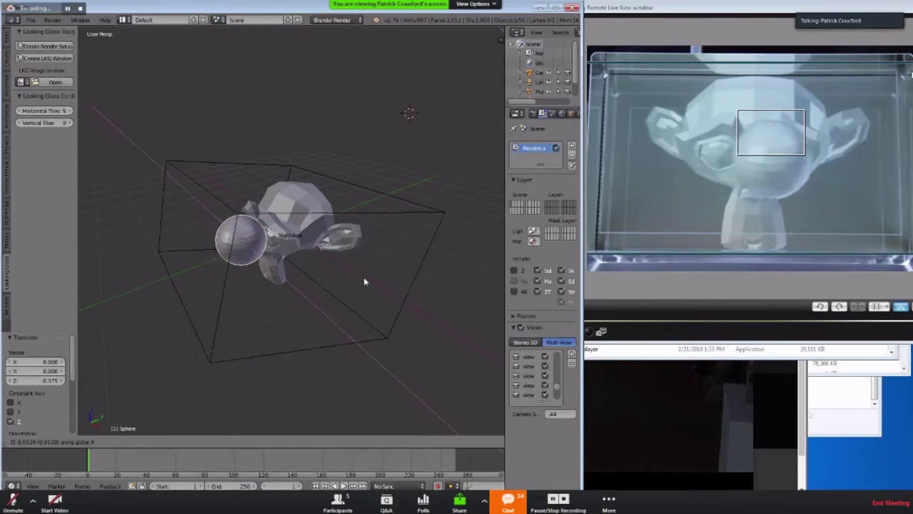
click(371, 282)
click(758, 188)
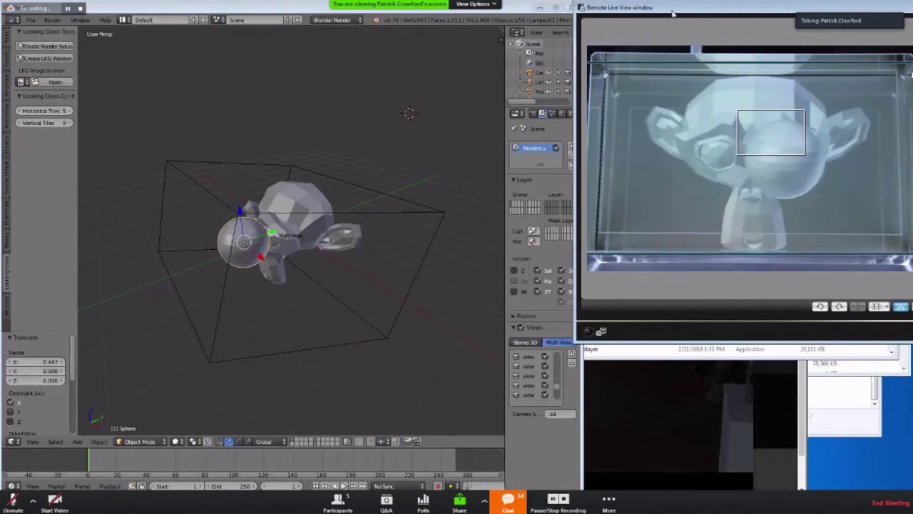
Move the sphere about -0.486 along Y, further out in front of the monkey's face, and inspect it from several angles
middle_drag(328, 259, 360, 276)
key(g)
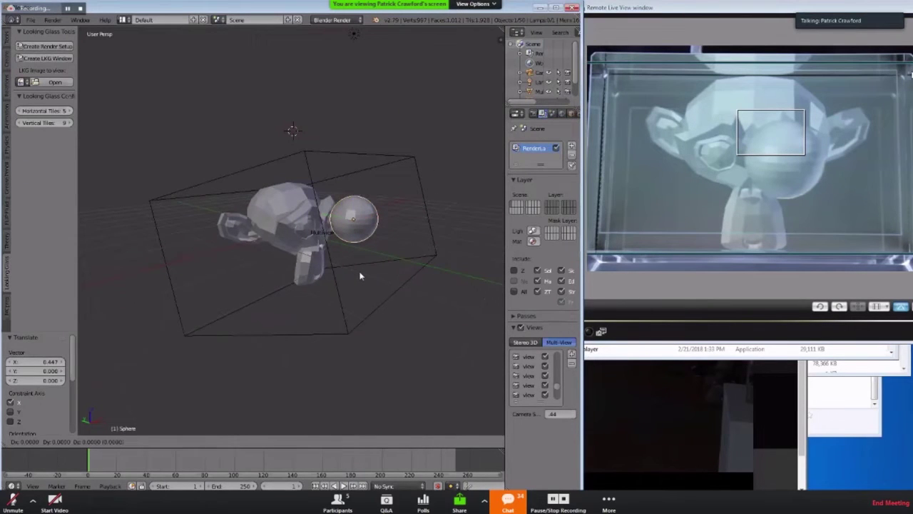
key(y)
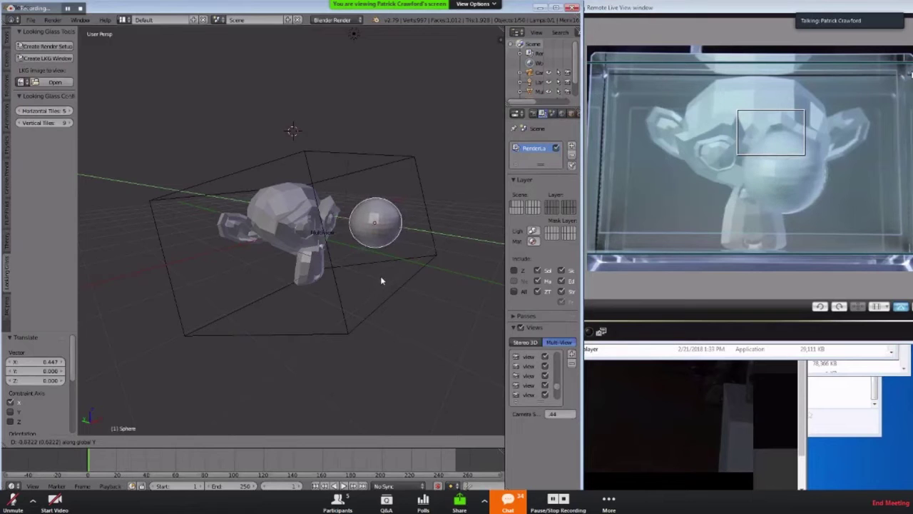
click(380, 276)
middle_drag(385, 275, 357, 274)
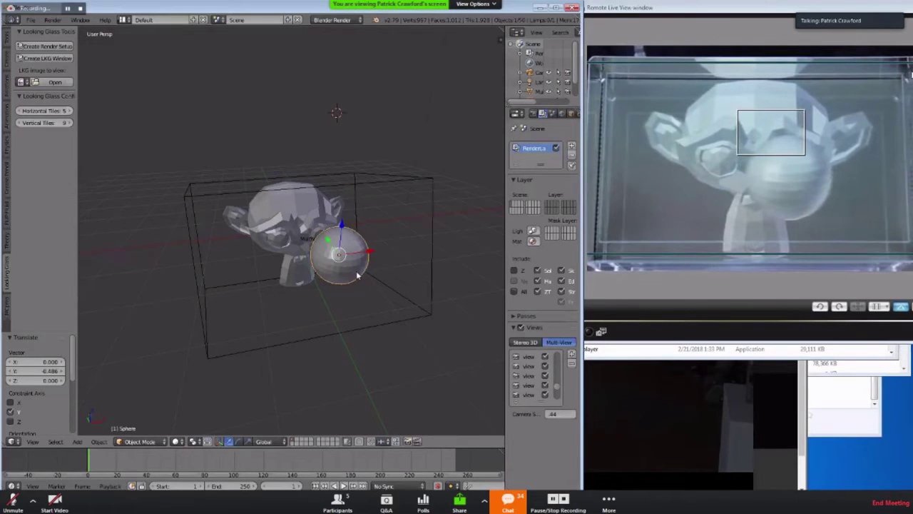
middle_drag(375, 261, 347, 260)
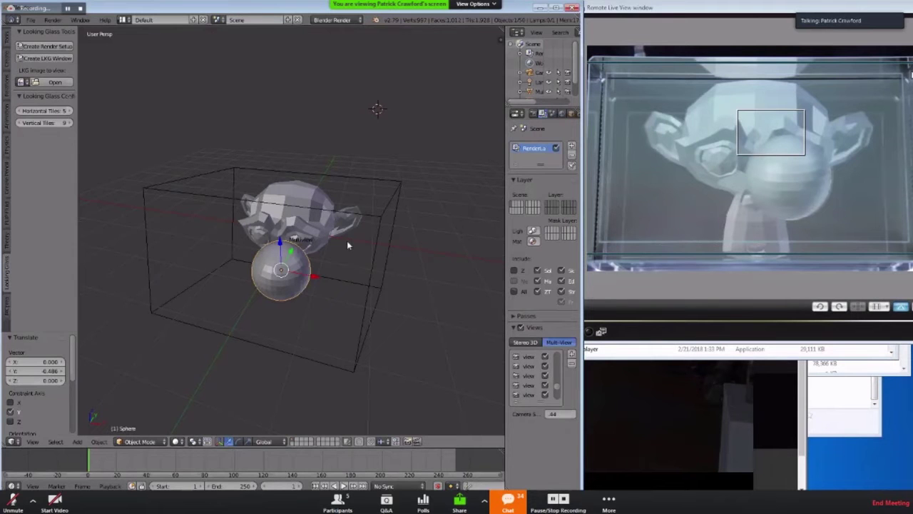
Open the recent file f16.blend from the splash screen
click(364, 105)
click(397, 125)
click(376, 20)
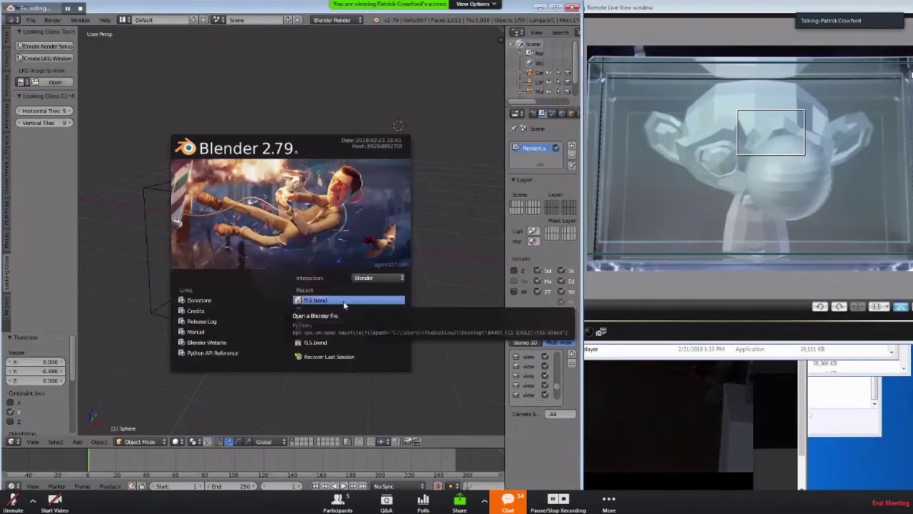
click(337, 299)
click(337, 300)
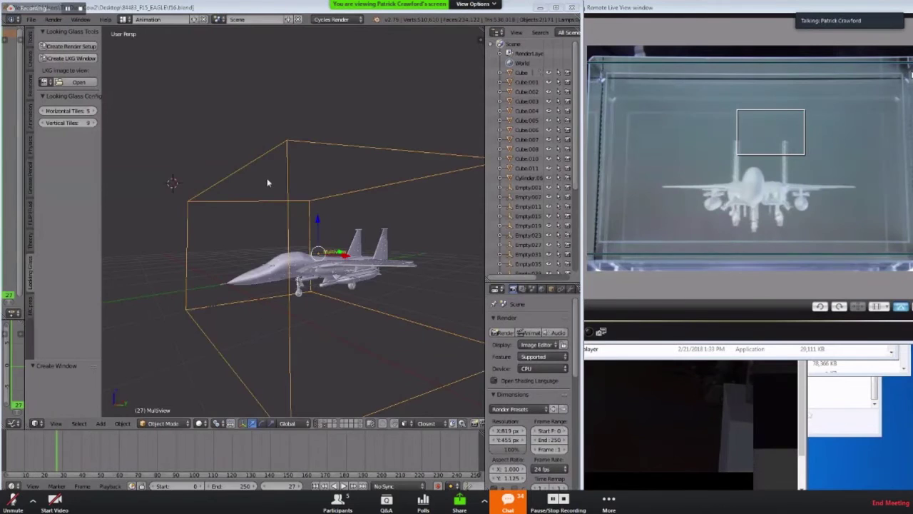
Scale the multiview frame around the jet by about 0.798 and trackball-rotate it about -5.73° and 29.2°
middle_drag(266, 179, 333, 171)
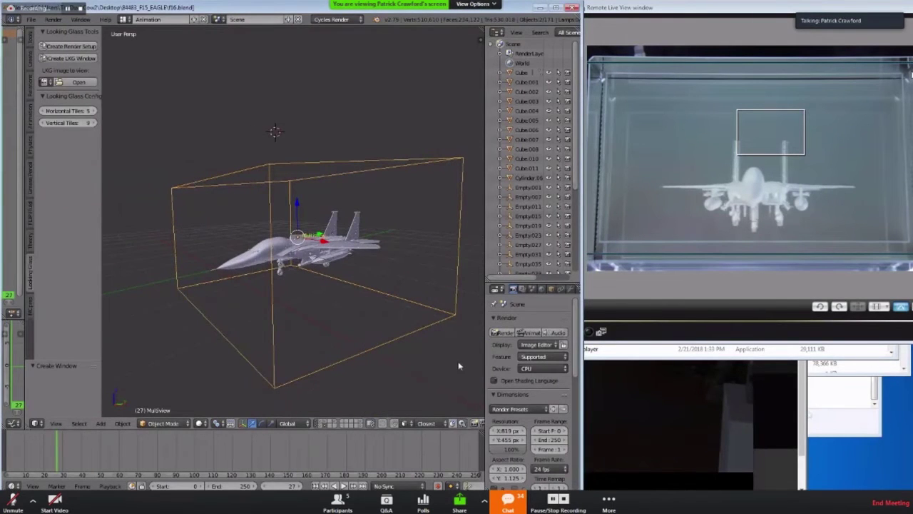
key(s)
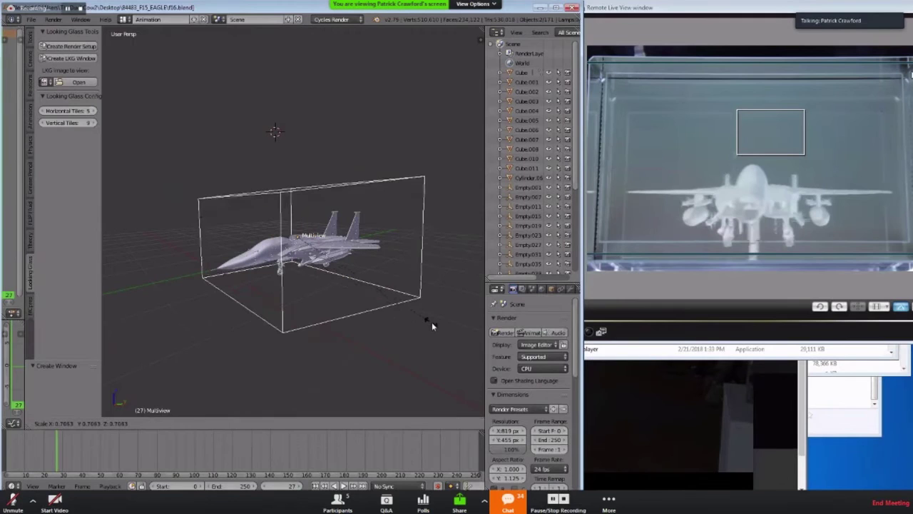
click(431, 322)
key(r)
key(r)
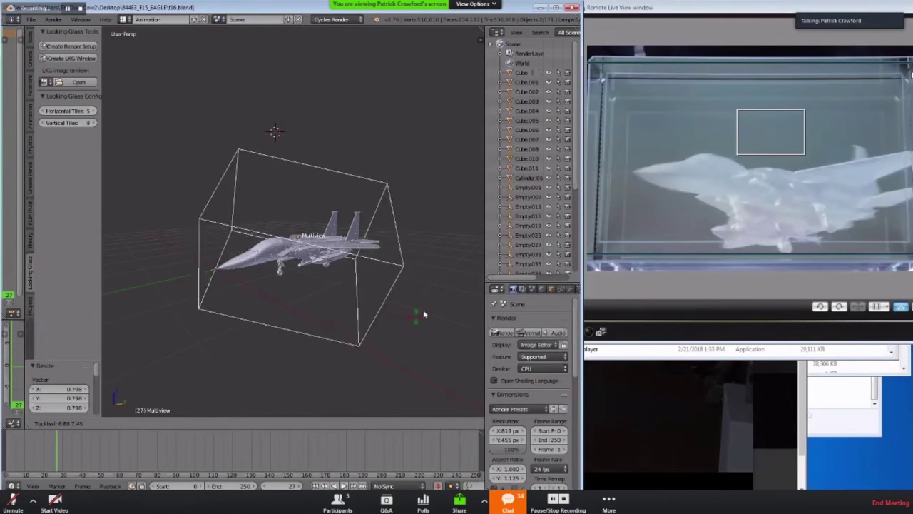
click(319, 276)
Turn on the scene layer that holds the jet's rig controls
right_click(268, 256)
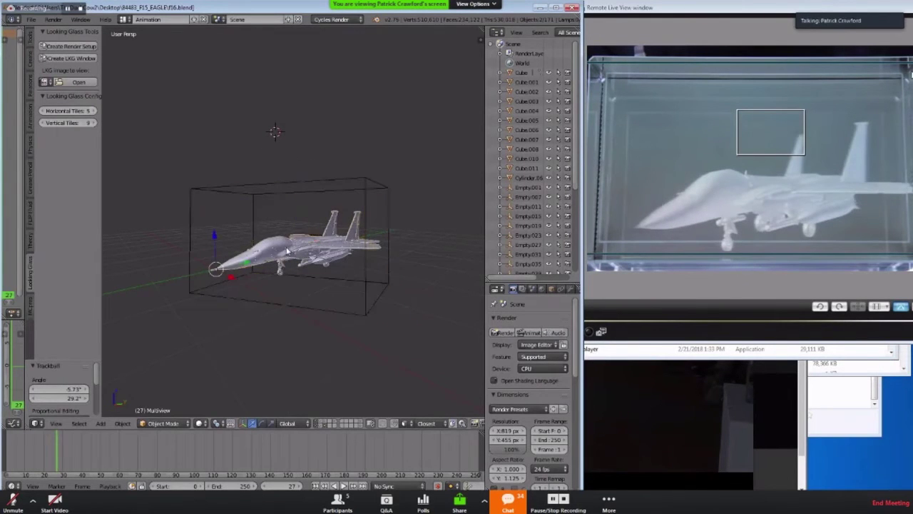
scroll(302, 254, up, 3)
right_click(286, 250)
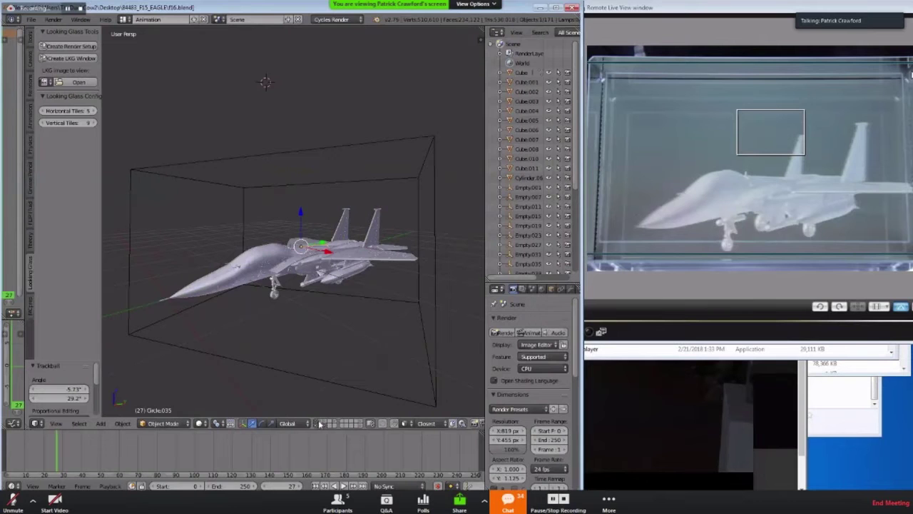
click(320, 423)
Try sliding the air brake control toward the jet's nose to raise the air brake
right_click(258, 243)
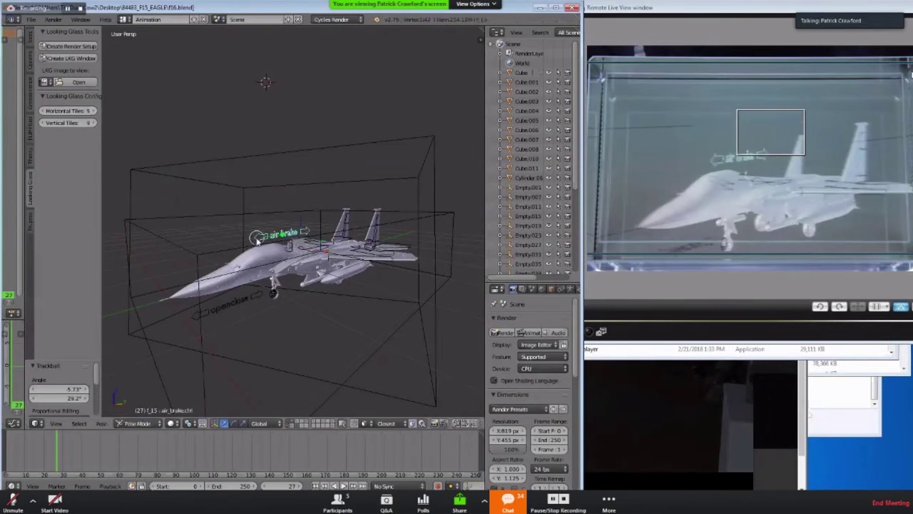
scroll(267, 246, up, 2)
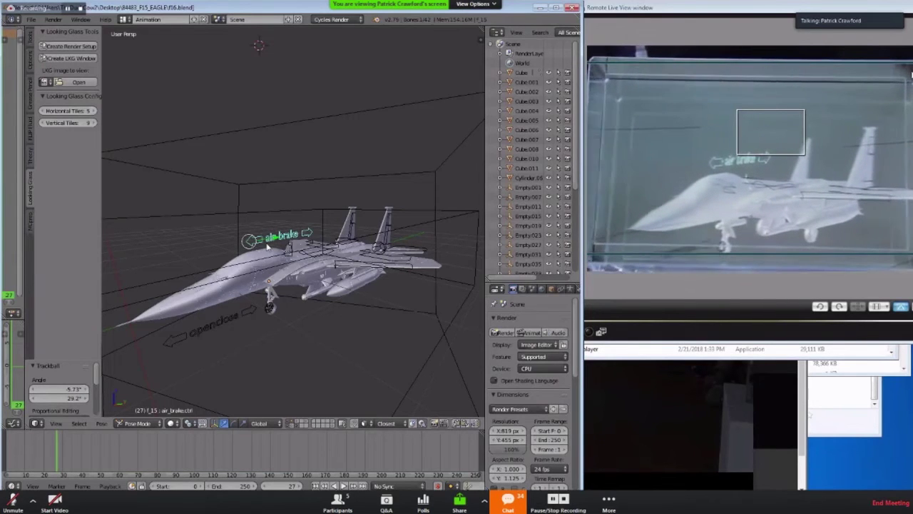
key(g)
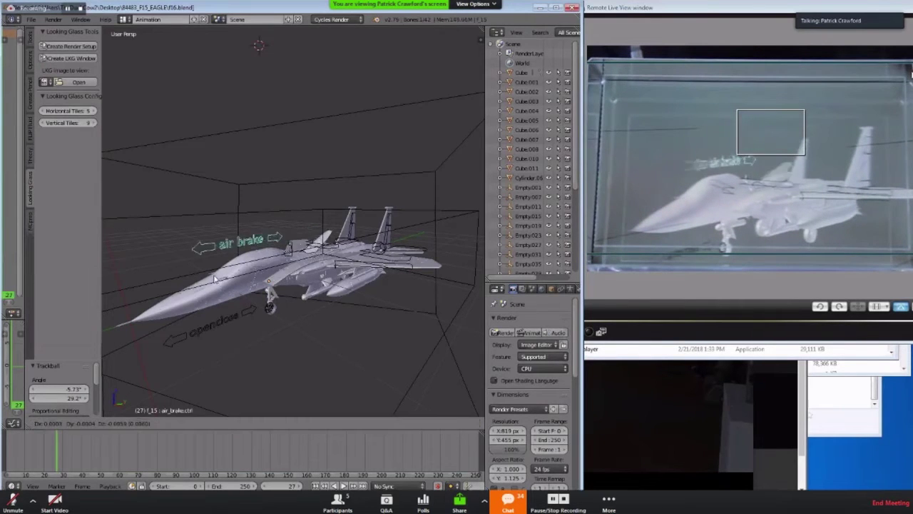
right_click(284, 249)
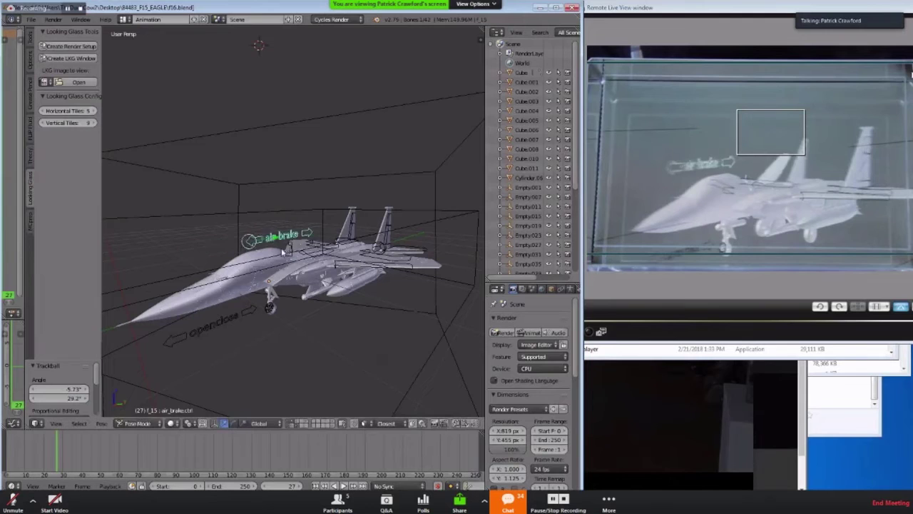
Try sliding the landing gear's openclose control forward to fold the gear
right_click(222, 320)
key(g)
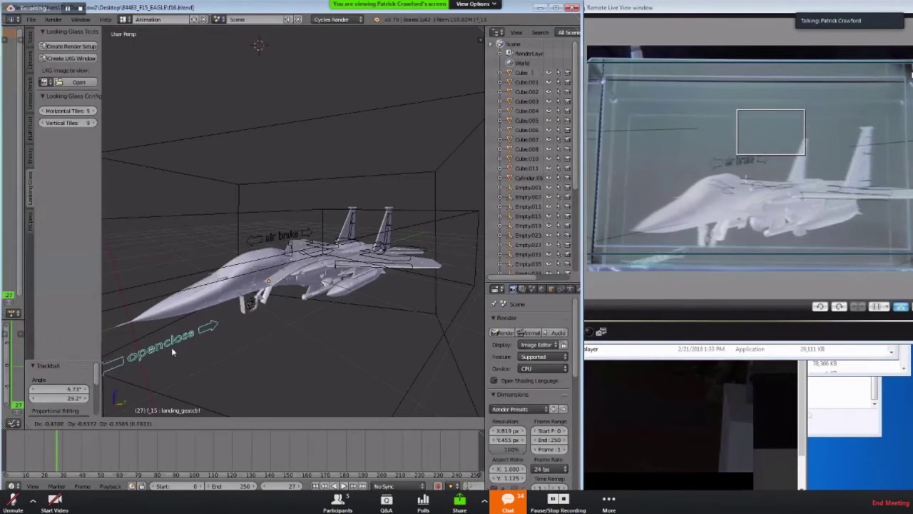
click(258, 319)
Trackball-rotate the multiview frame around the jet and move it about -0.222 along Z
middle_drag(258, 319, 323, 292)
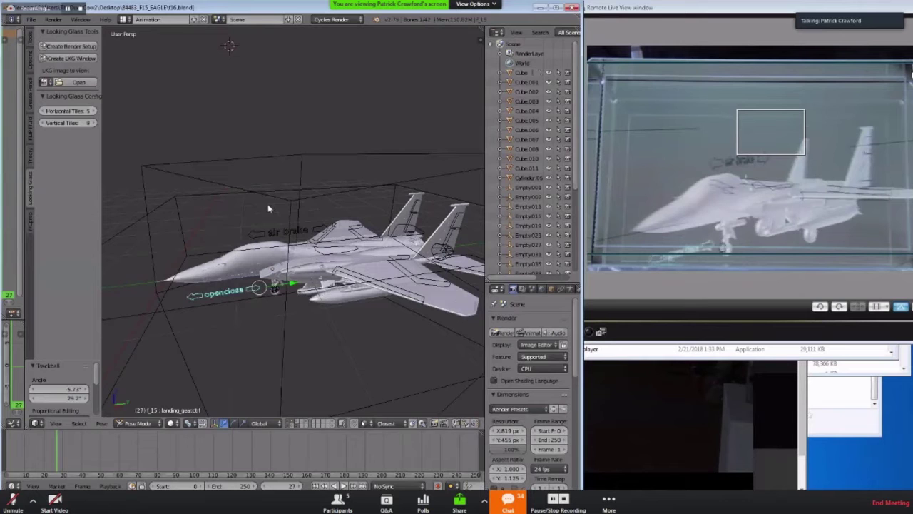
right_click(288, 208)
key(r)
key(r)
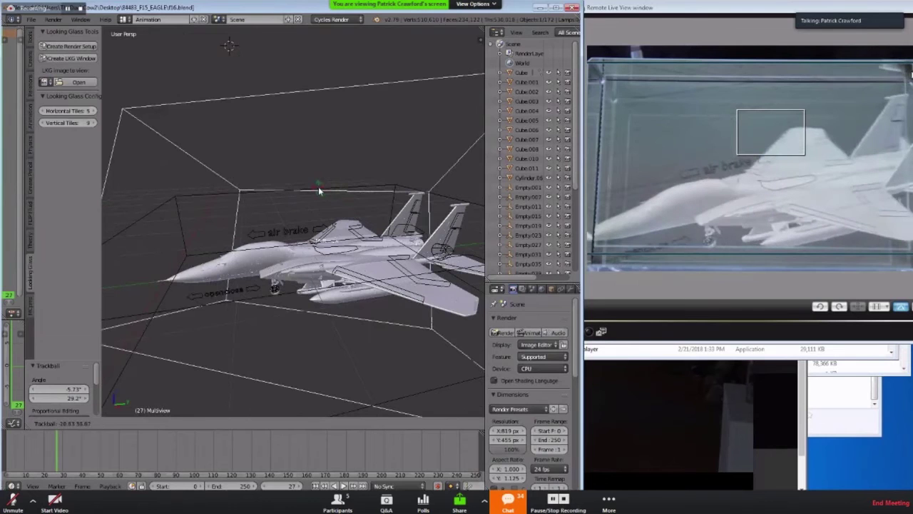
click(319, 186)
key(g)
key(z)
click(289, 131)
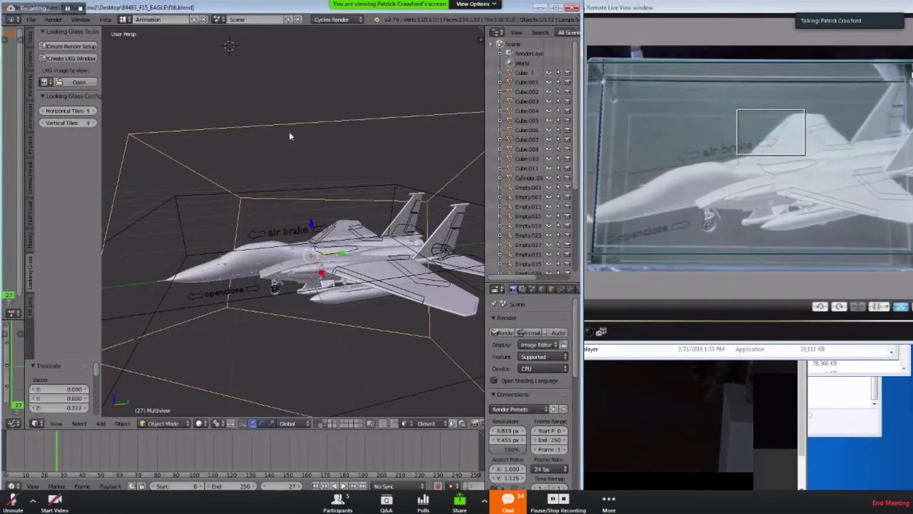
Trackball-rotate the multiview frame about 12° and 9.74° to show the jet from its side
key(r)
key(r)
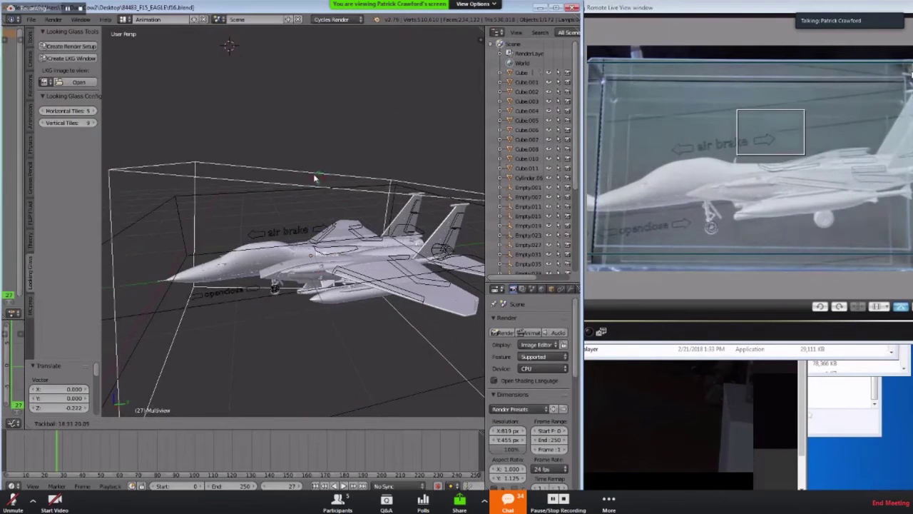
click(309, 171)
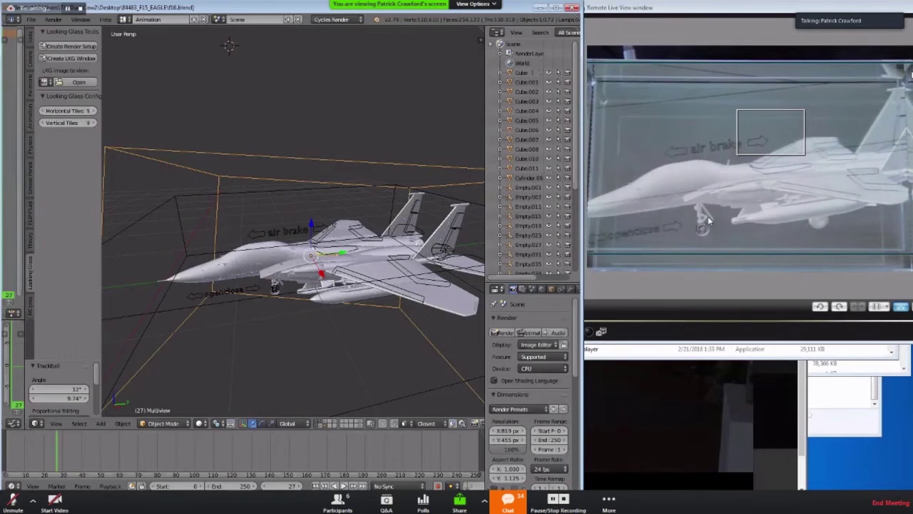
Snap the multiview frame to the 3D cursor at the jet's engine nozzles and rotate it about 79.4° around Z
middle_drag(478, 249, 285, 269)
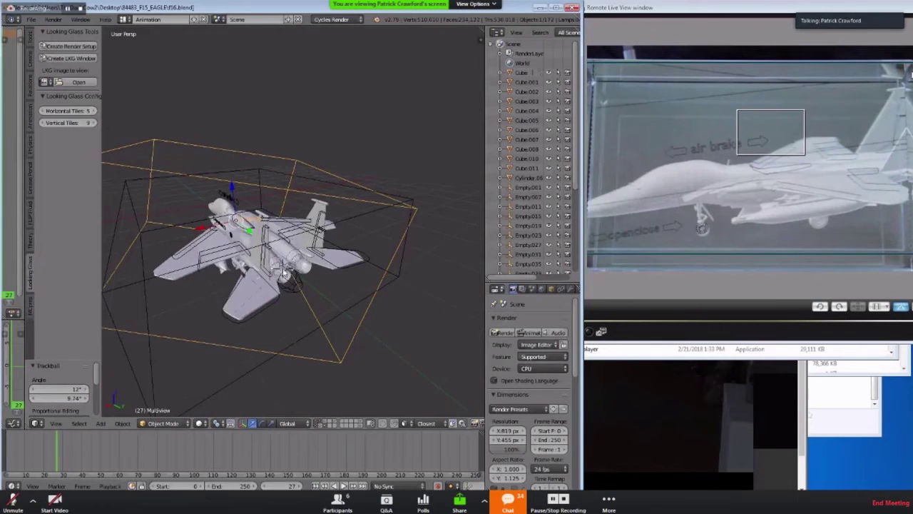
key(shift+a)
key(Escape)
key(shift+s)
click(274, 293)
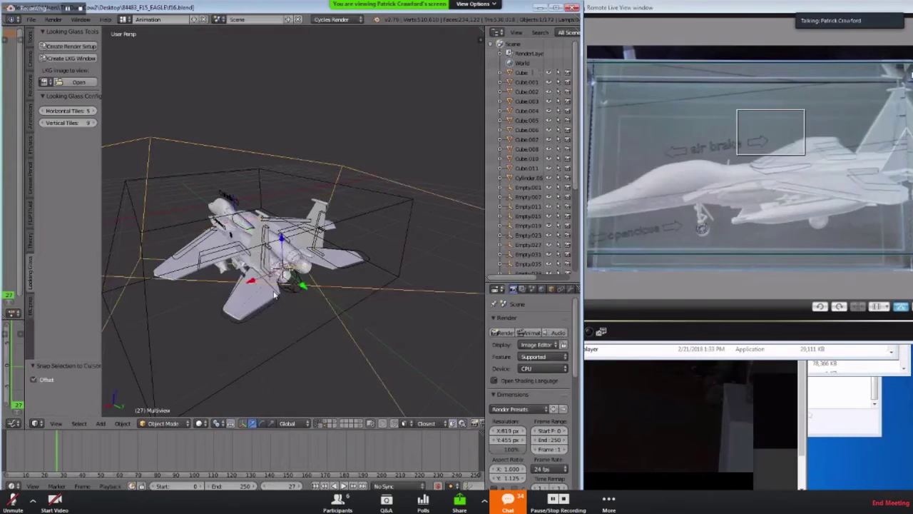
key(r)
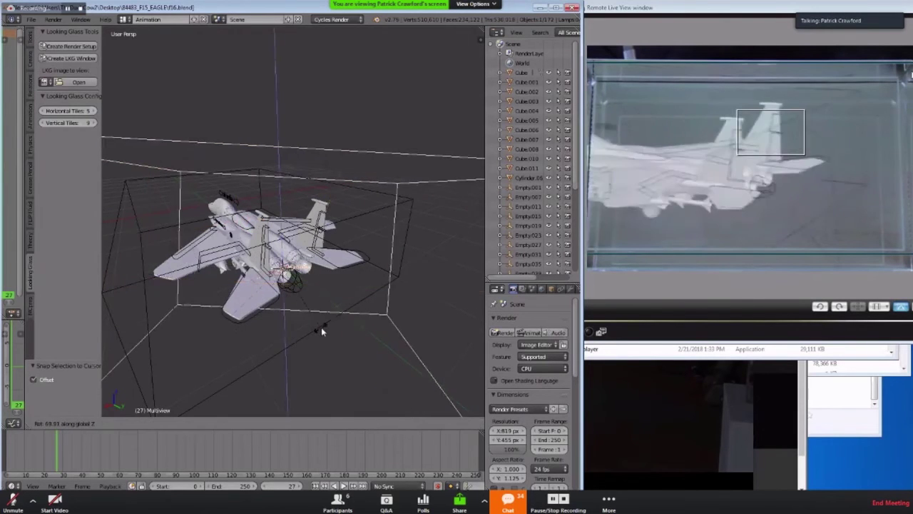
click(331, 322)
Scale the multiview frame by about 0.323 and shift it slightly to frame the engine nozzles
key(s)
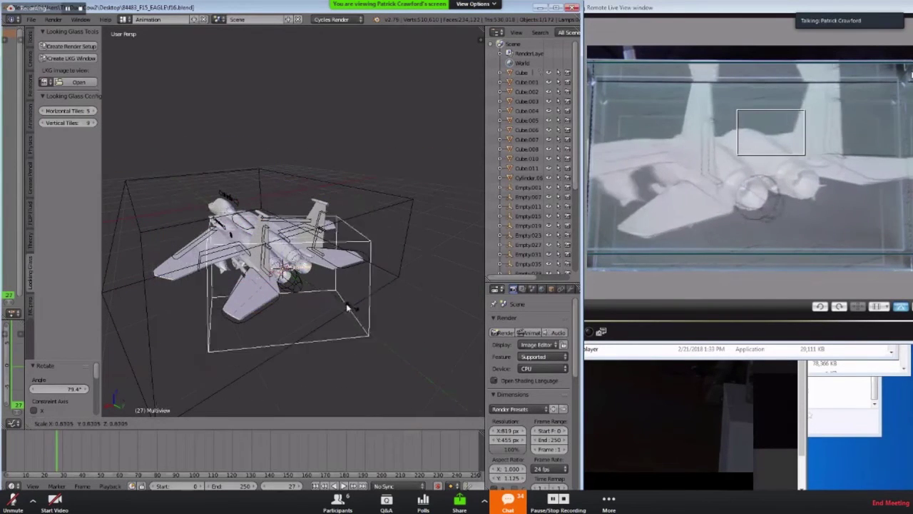
click(330, 301)
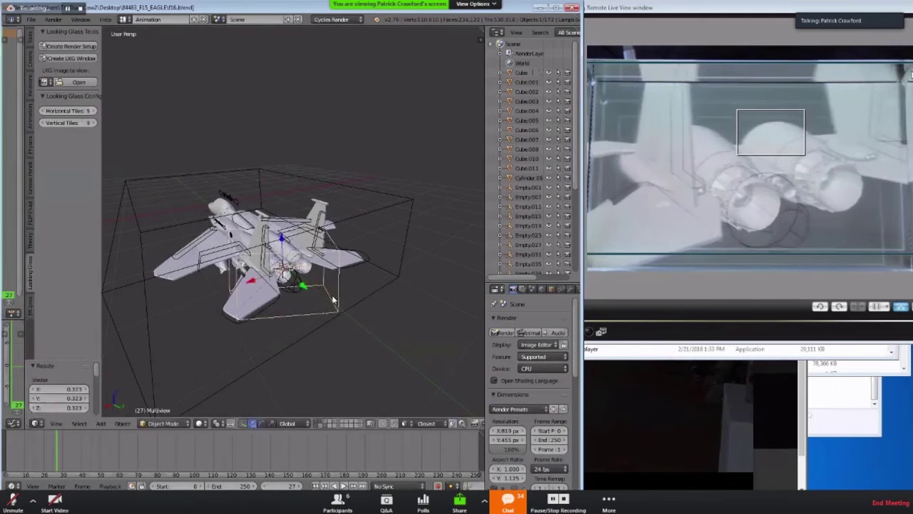
key(g)
click(335, 304)
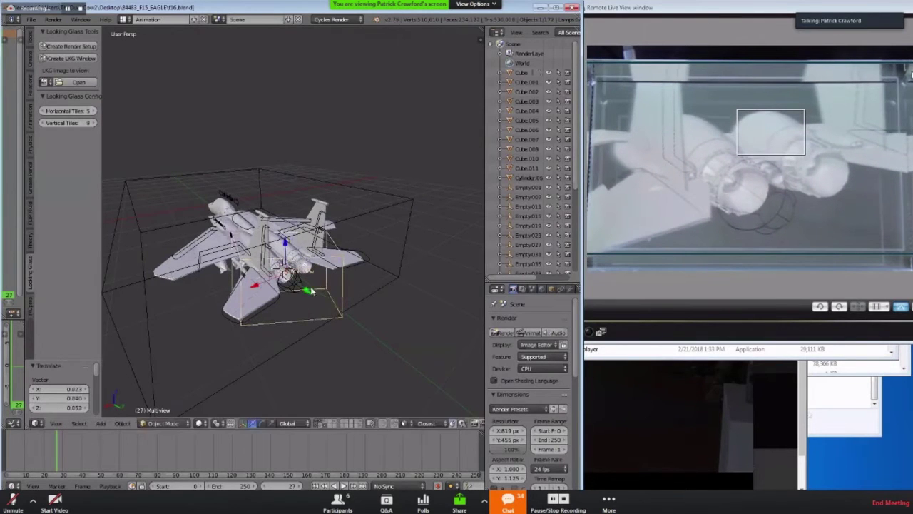
Scale the jet's nozzle control by about 2.087 to change the shape of the engine nozzles
key(s)
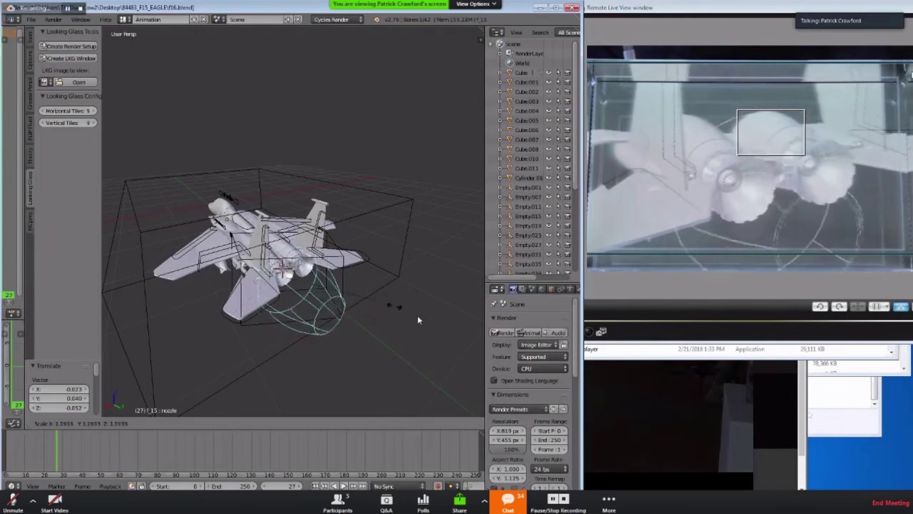
click(339, 303)
right_click(340, 303)
right_click(376, 293)
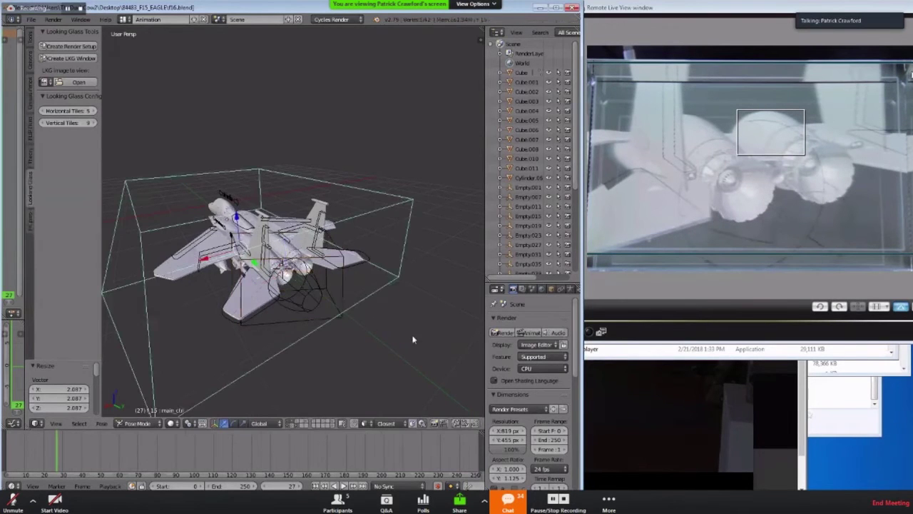
Select the multiview frame again and scale it down slightly around the engine nozzles
right_click(342, 296)
key(s)
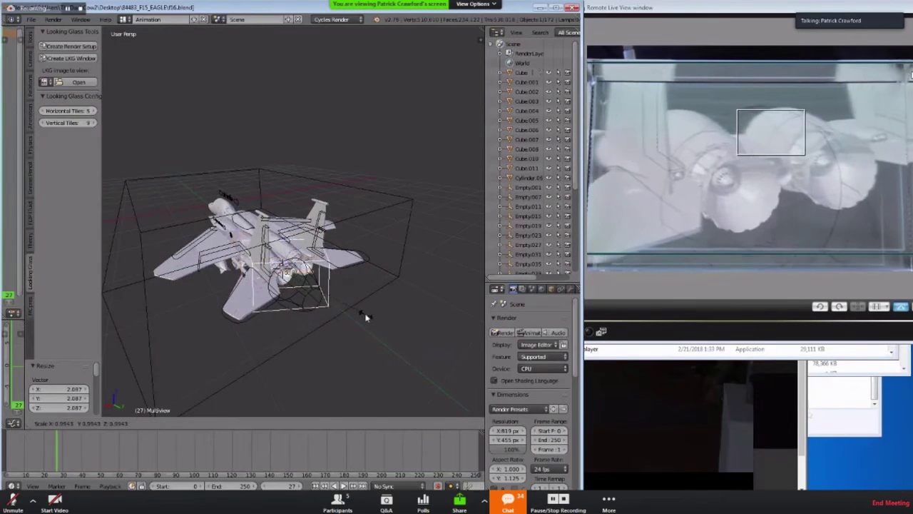
click(365, 313)
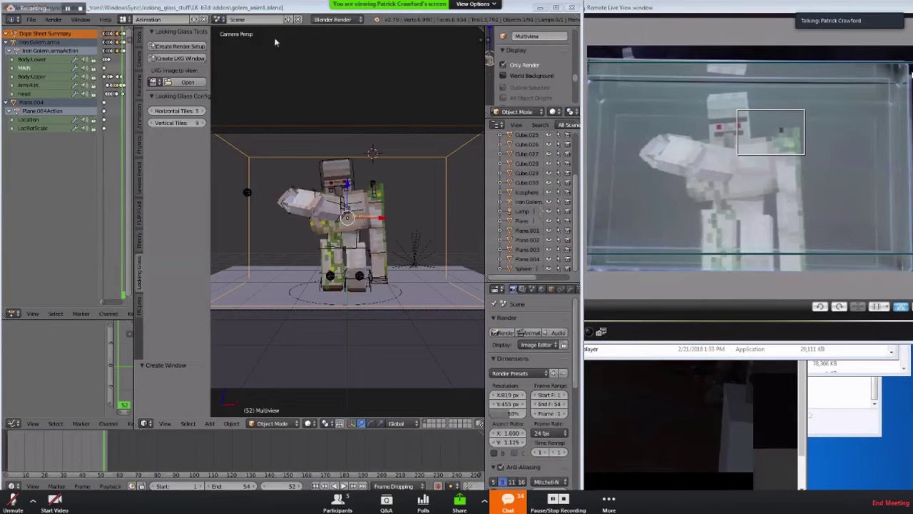
Play the iron golem animation on the holographic display and stop the playback
key(alt+a)
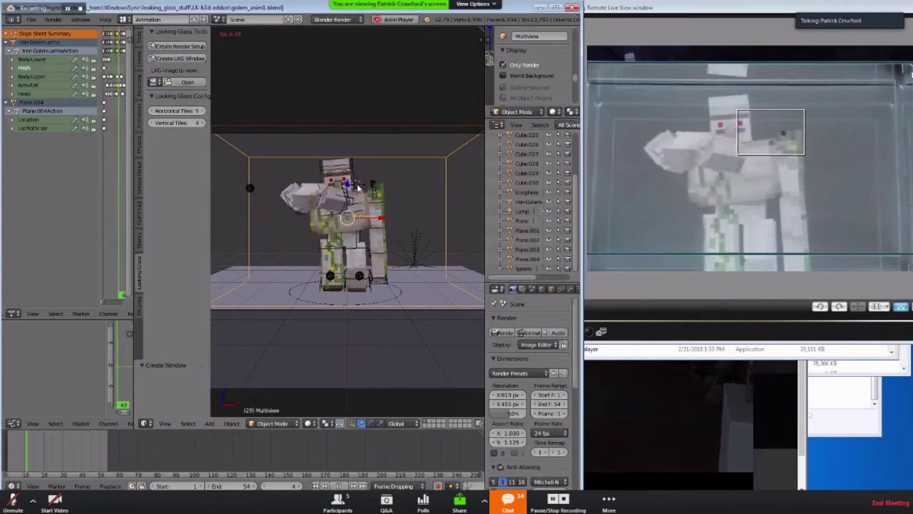
click(349, 187)
key(Escape)
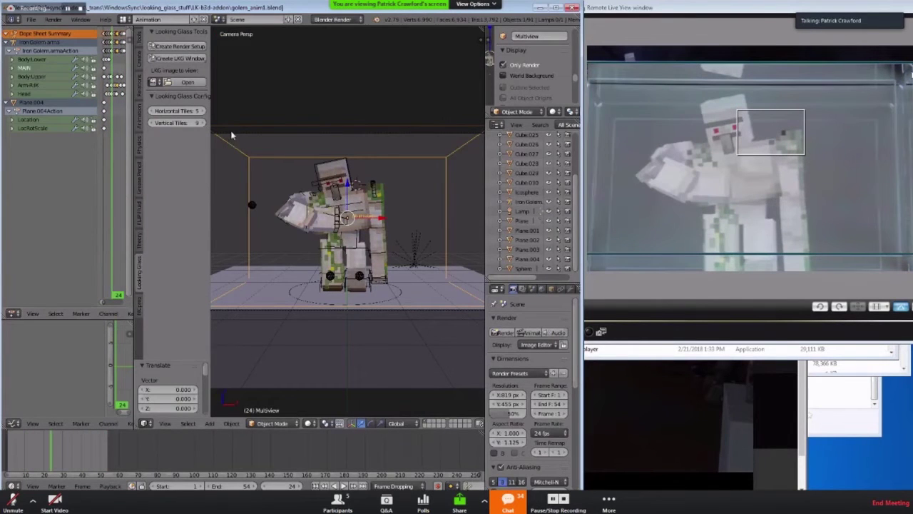
Leave the camera view and unhide all hidden objects to expose the multiview cameras around the golem scene
key(KP_0)
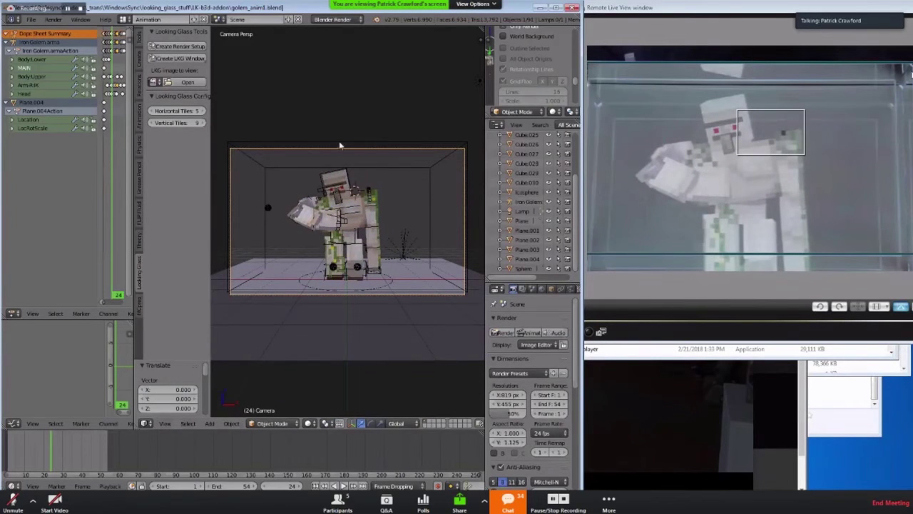
key(KP_0)
scroll(343, 147, down, 3)
key(alt+h)
scroll(345, 148, down, 1)
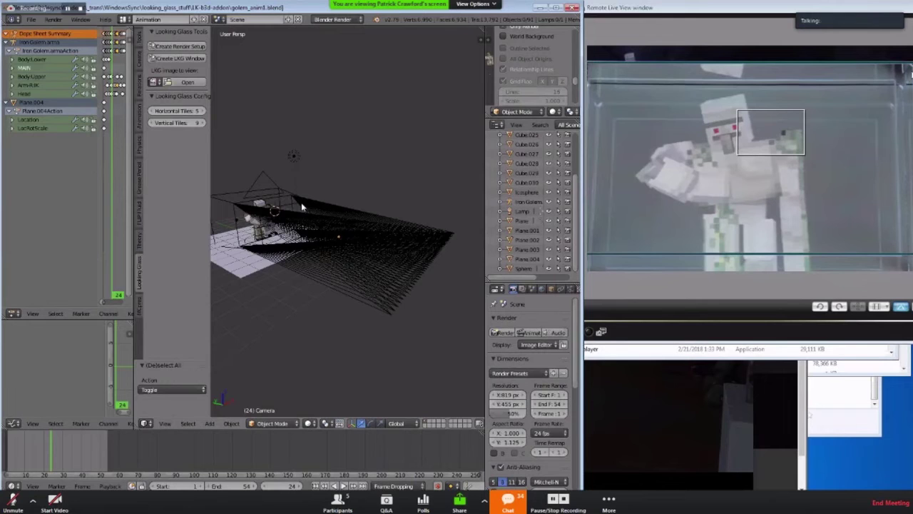
Undo unhiding the multiview cameras and return to the camera view of the golem
click(404, 149)
middle_drag(332, 183, 294, 205)
key(ctrl+z)
key(ctrl+z)
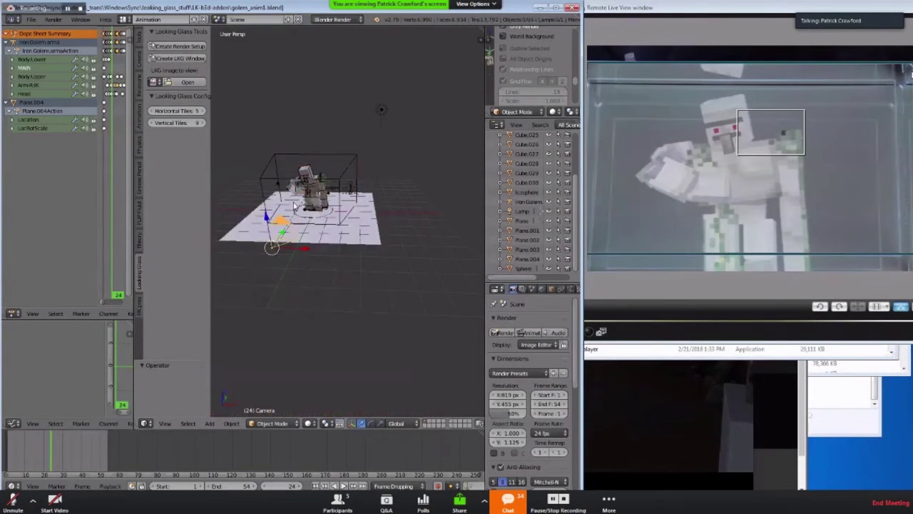
key(KP_0)
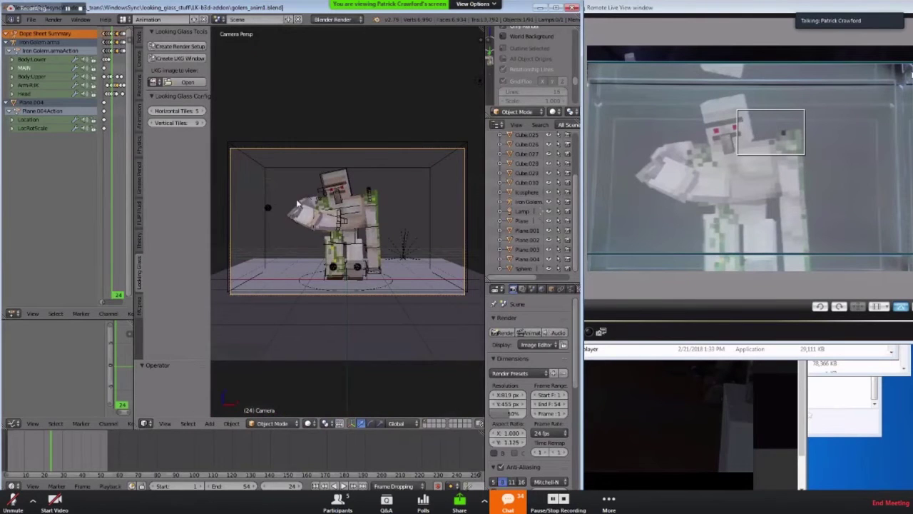
Play the golem animation and rotate the multiview frame around the golem to several angles during playback
scroll(298, 204, up, 1)
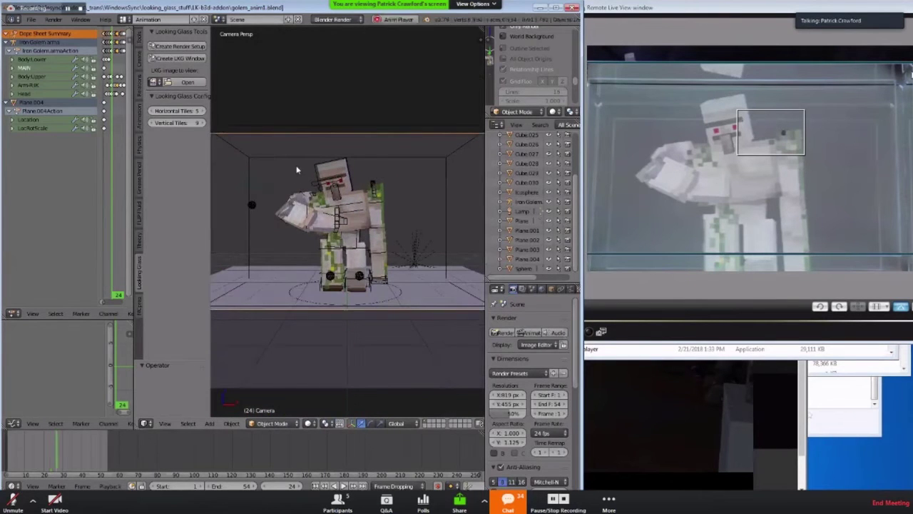
key(alt+a)
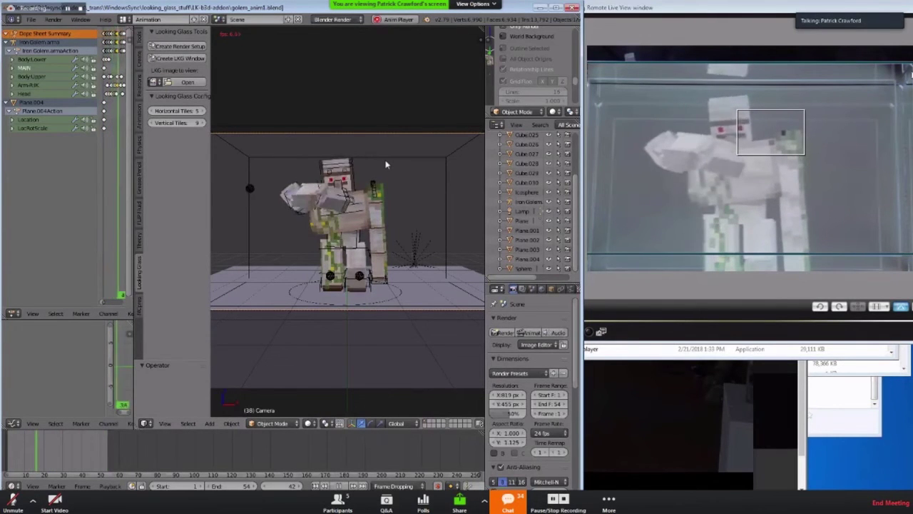
middle_drag(387, 163, 356, 277)
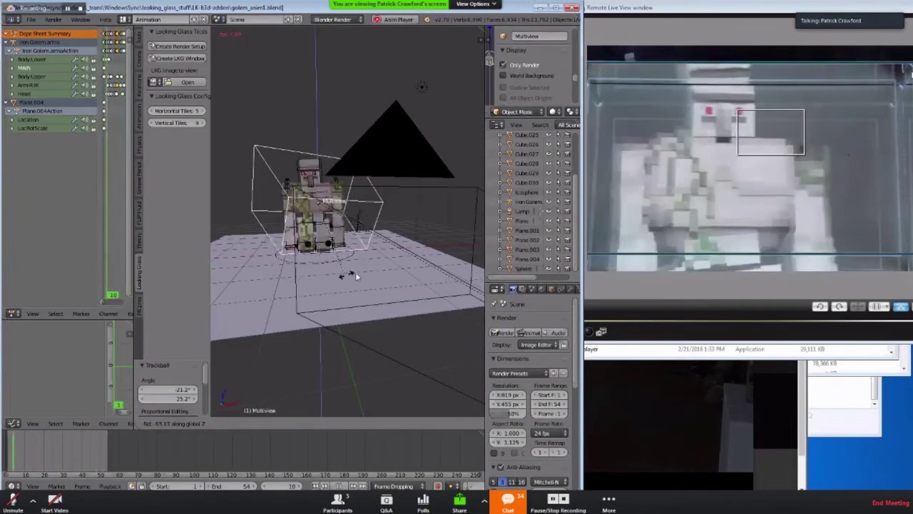
click(340, 272)
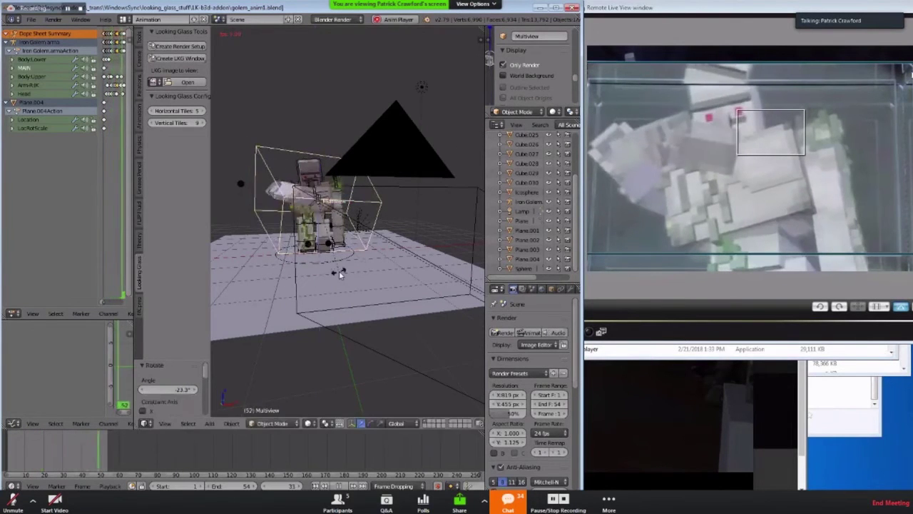
key(r)
click(336, 264)
middle_drag(297, 267, 354, 322)
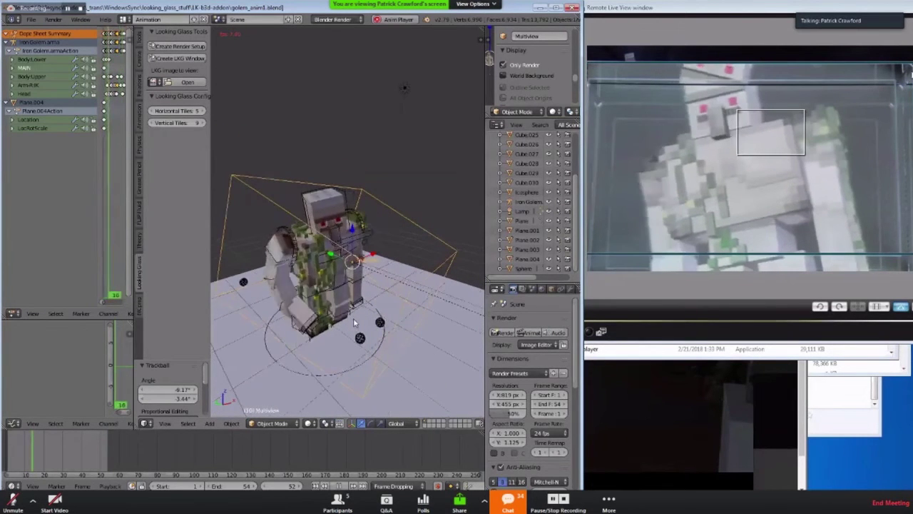
Start a new scene from the startup file and delete the default cube
key(ctrl+n)
click(354, 237)
key(x)
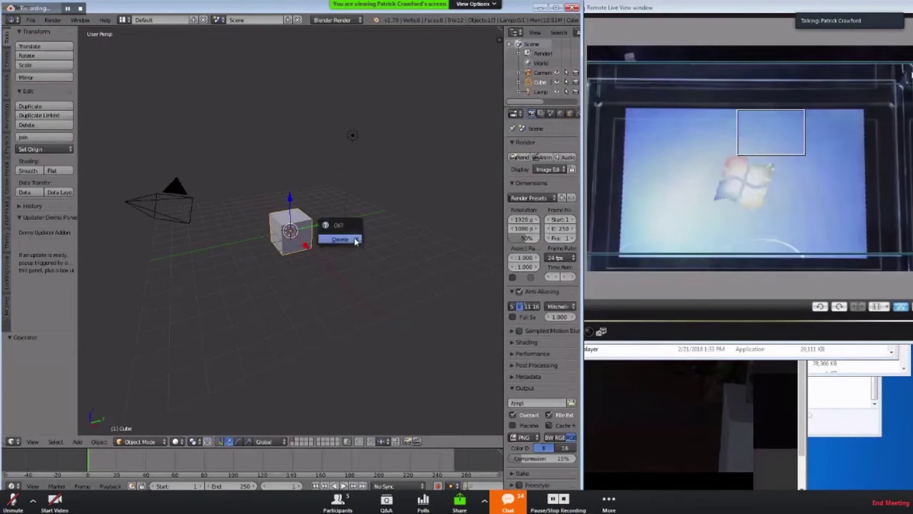
click(339, 239)
Add a monkey mesh at the scene's origin
key(shift+a)
mouse_move(214, 240)
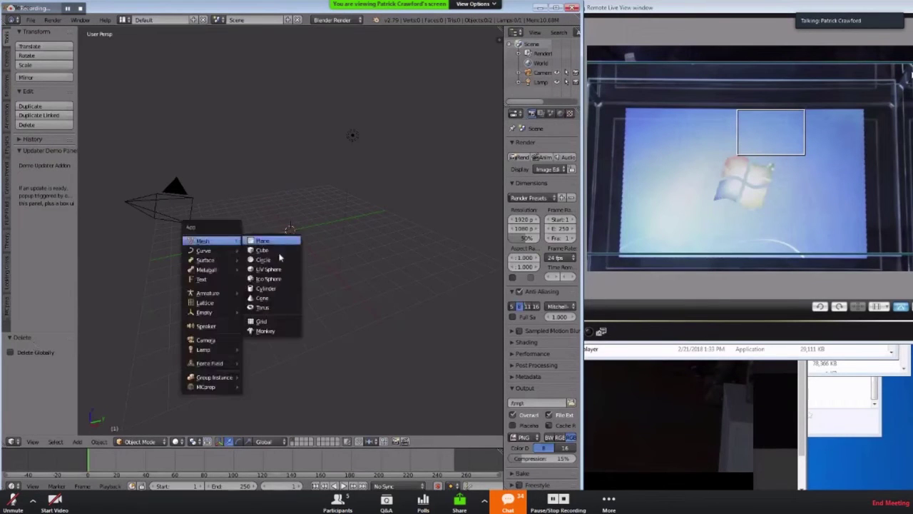
click(274, 328)
scroll(282, 296, up, 6)
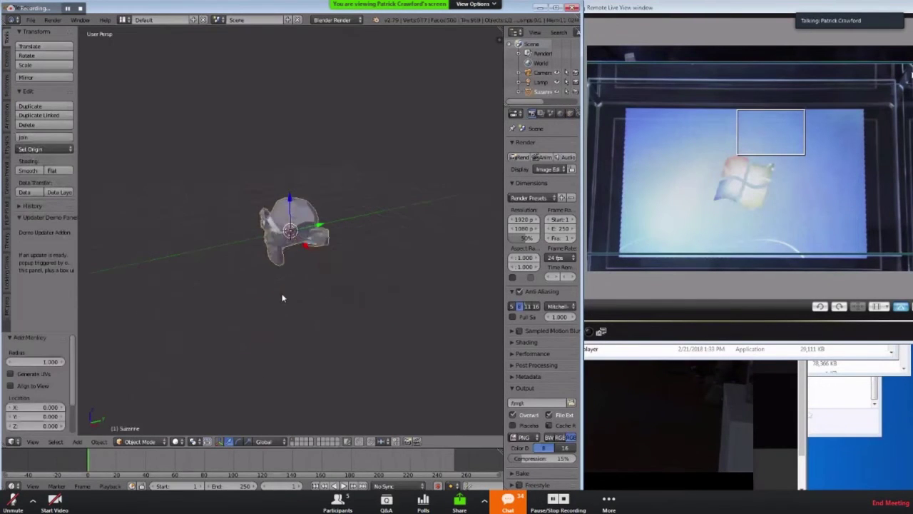
middle_drag(281, 295, 322, 276)
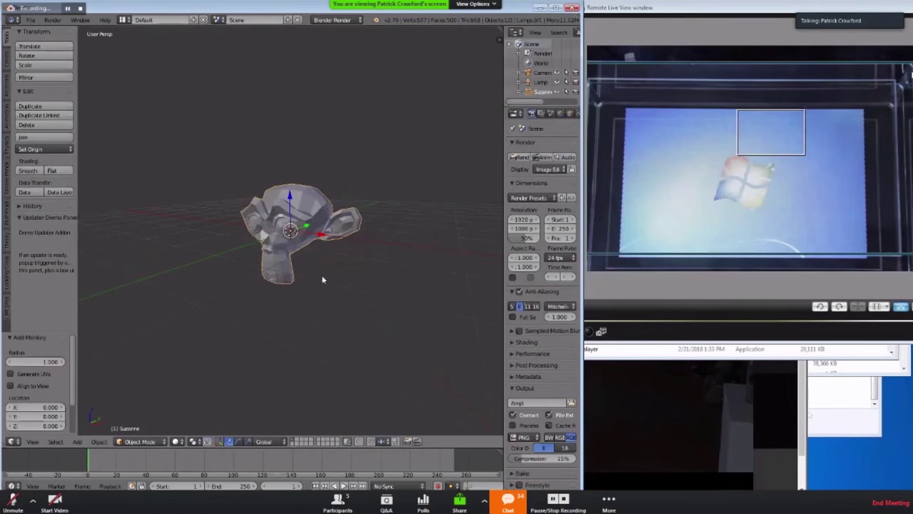
Apply smooth shading to the monkey and refine its whole mesh with Subdivide Smooth
key(space)
text(smoo)
key(Return)
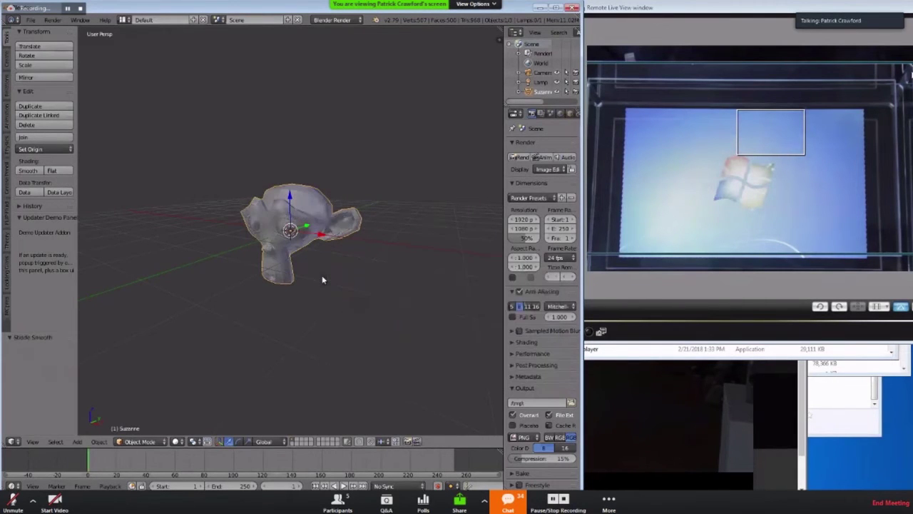
key(Tab)
key(w)
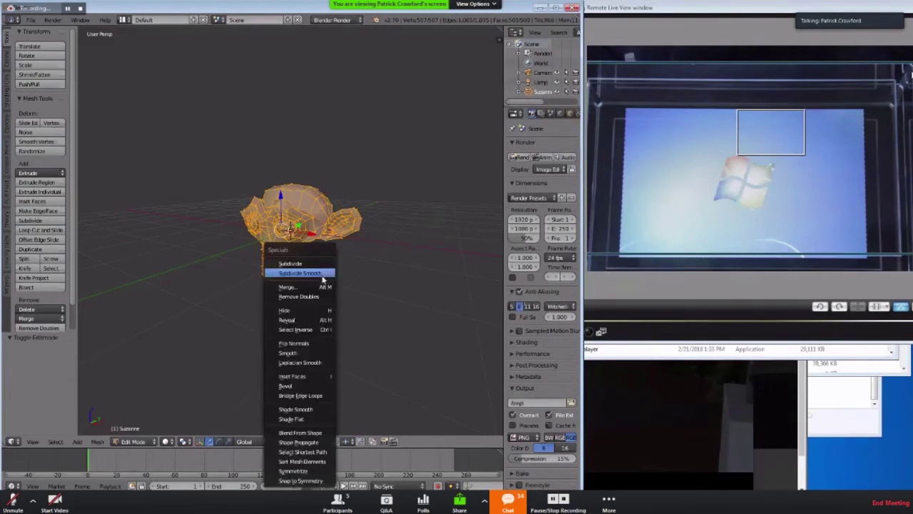
click(322, 275)
key(Tab)
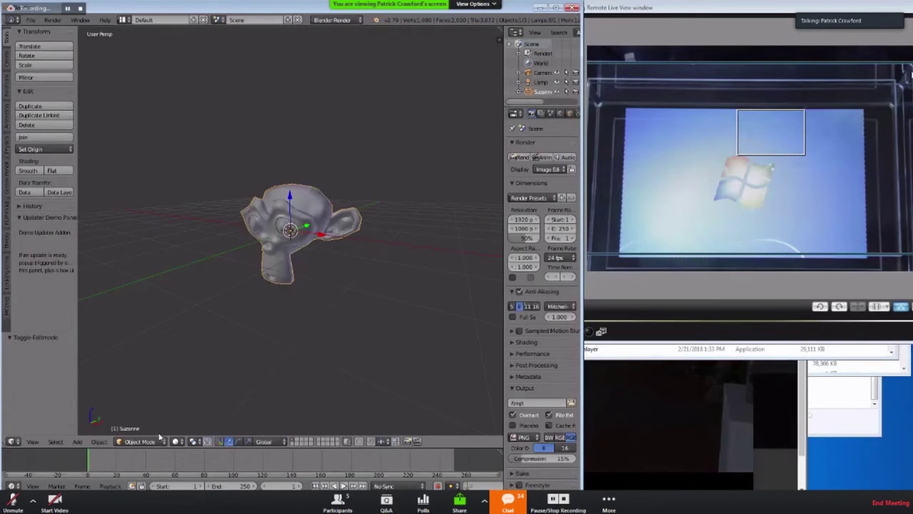
Create the Looking Glass render setup and scale the multiview frame by about 1.753 to enclose the monkey
click(7, 285)
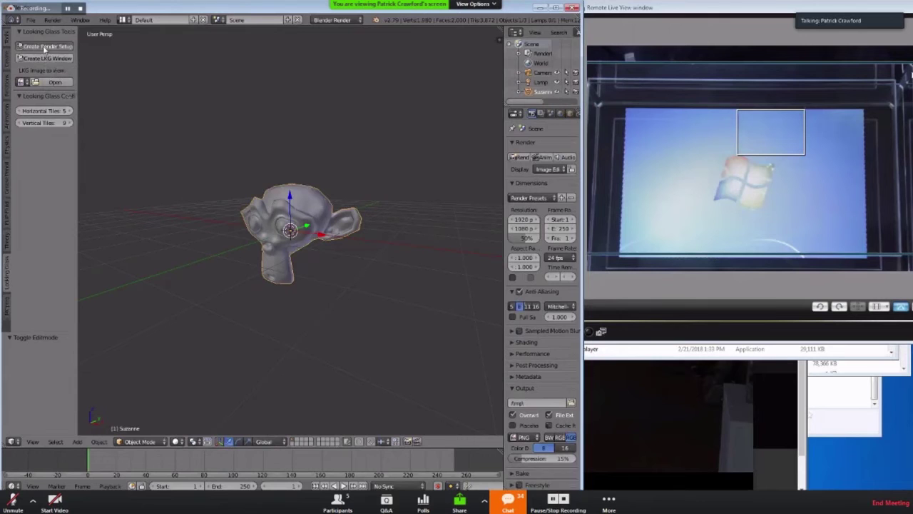
click(43, 46)
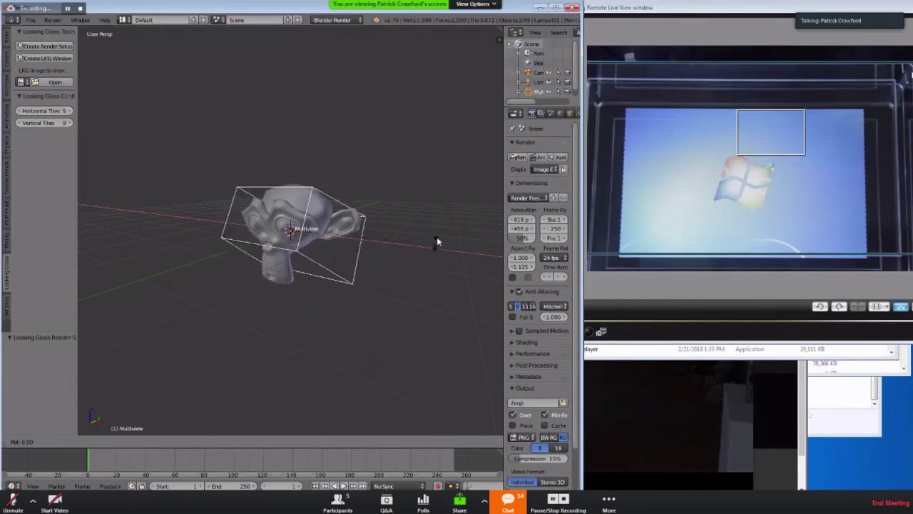
click(442, 210)
key(s)
click(451, 308)
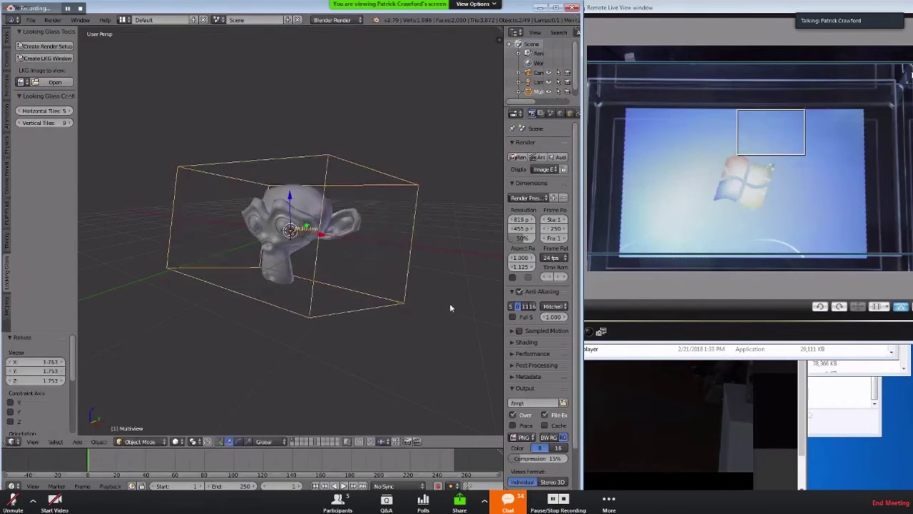
Shift the multiview frame slightly toward the front of the monkey and open the Looking Glass display window
middle_drag(450, 308, 372, 306)
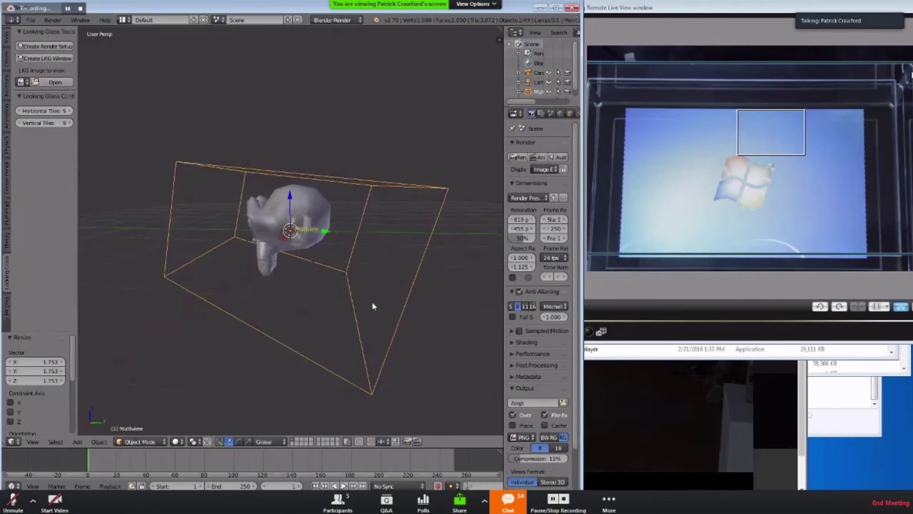
key(g)
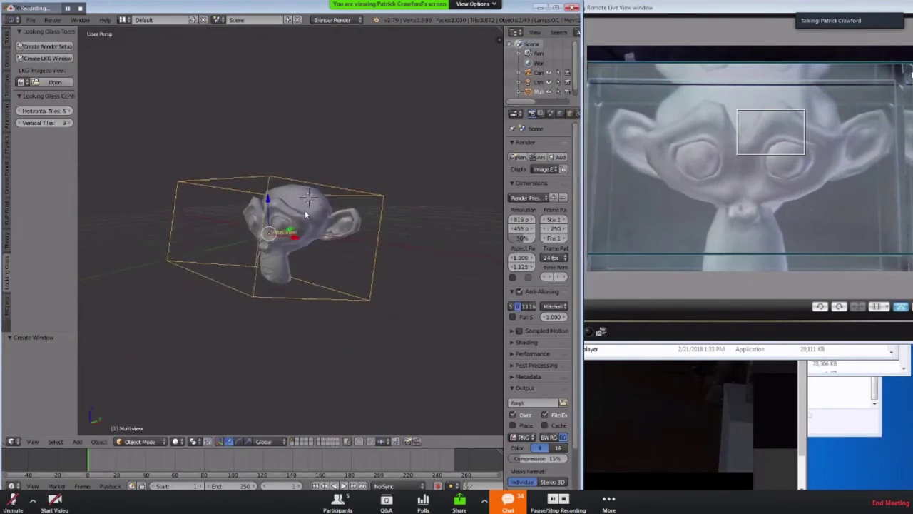
Switch the monkey to Sculpt Mode and enable dynamic topology (Dyntopo) for the brush
right_click(306, 212)
scroll(306, 212, up, 2)
middle_drag(306, 214, 293, 230)
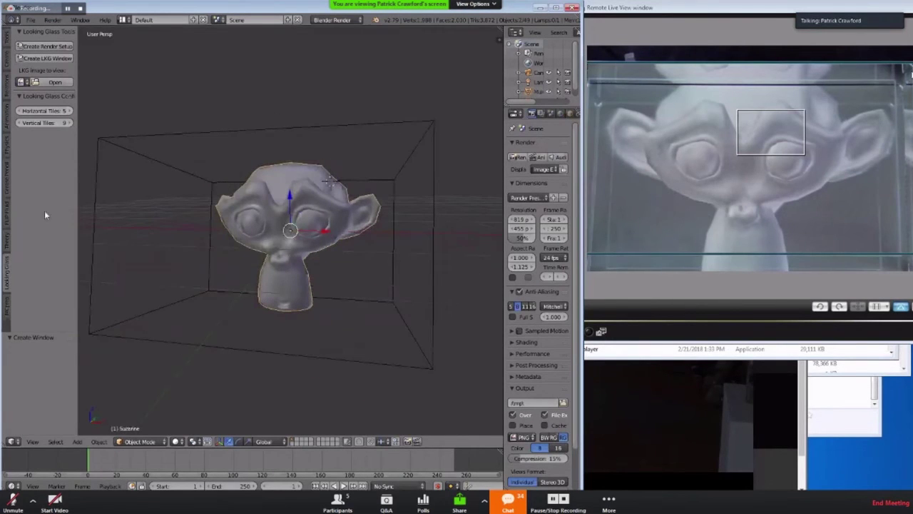
click(140, 443)
click(146, 409)
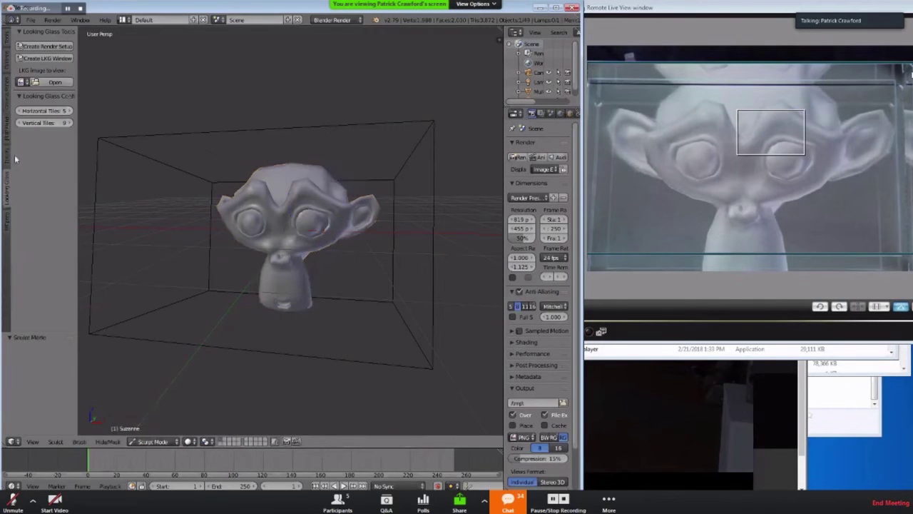
click(7, 45)
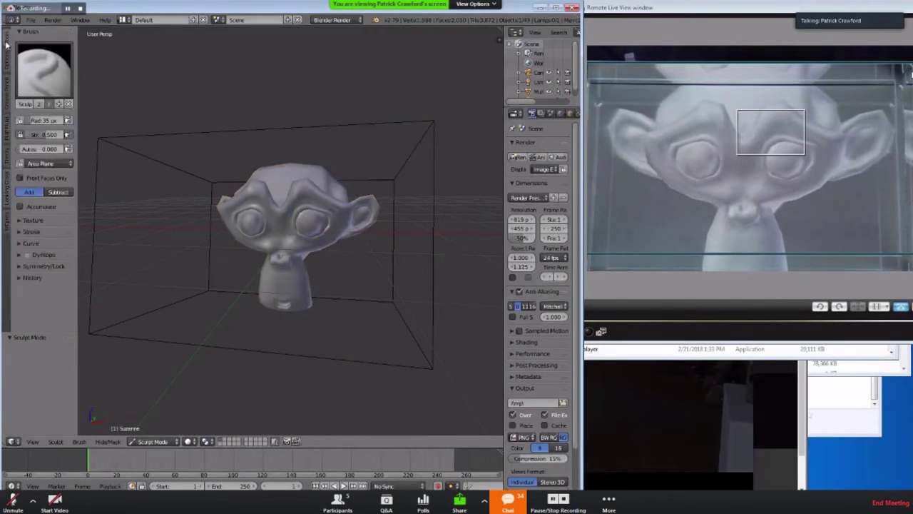
click(19, 254)
click(26, 257)
Sculpt raised strokes below the monkey's nose to build up a detailed ridge across its mouth
scroll(207, 261, up, 3)
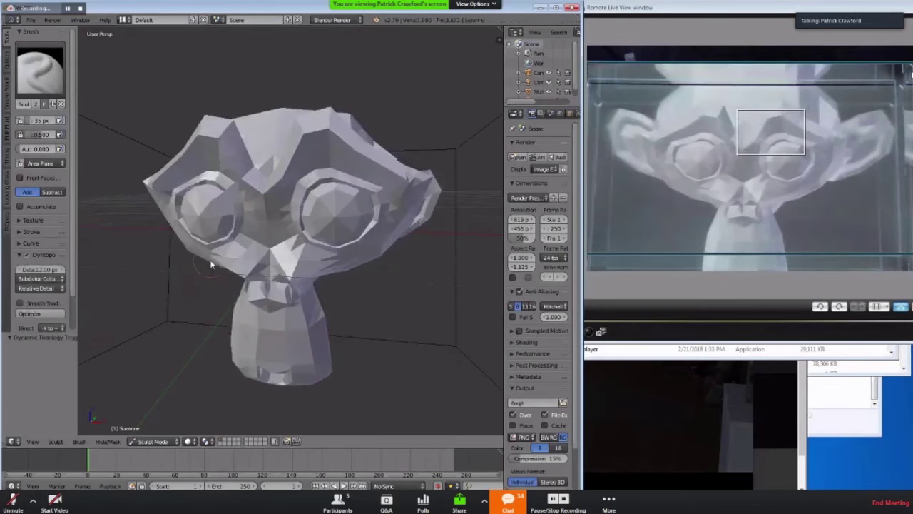
middle_drag(209, 261, 285, 264)
scroll(286, 264, up, 1)
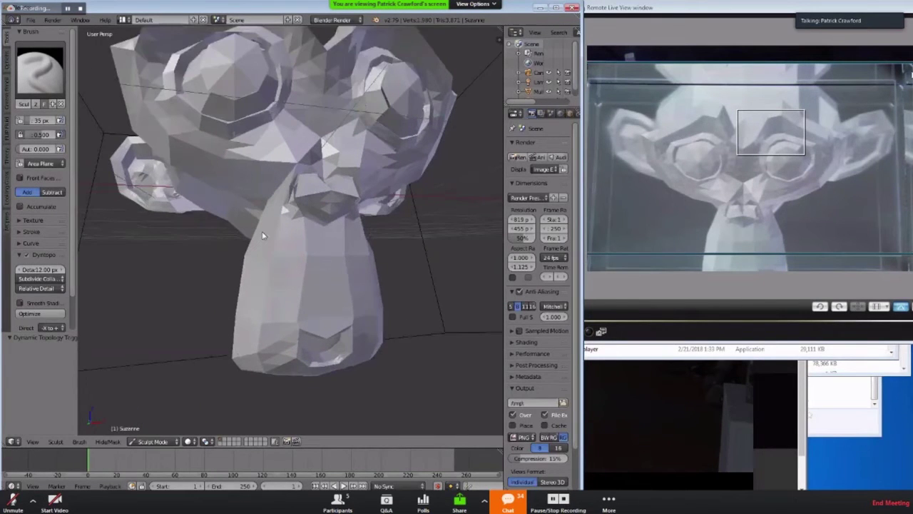
scroll(291, 237, up, 2)
mouse_move(273, 235)
mouse_down()
mouse_move(286, 251)
mouse_move(309, 253)
mouse_up()
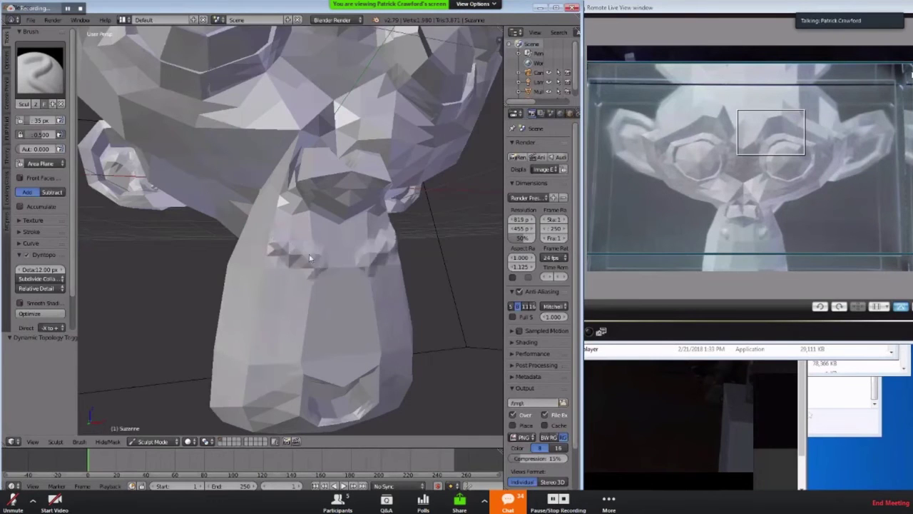
scroll(293, 253, up, 3)
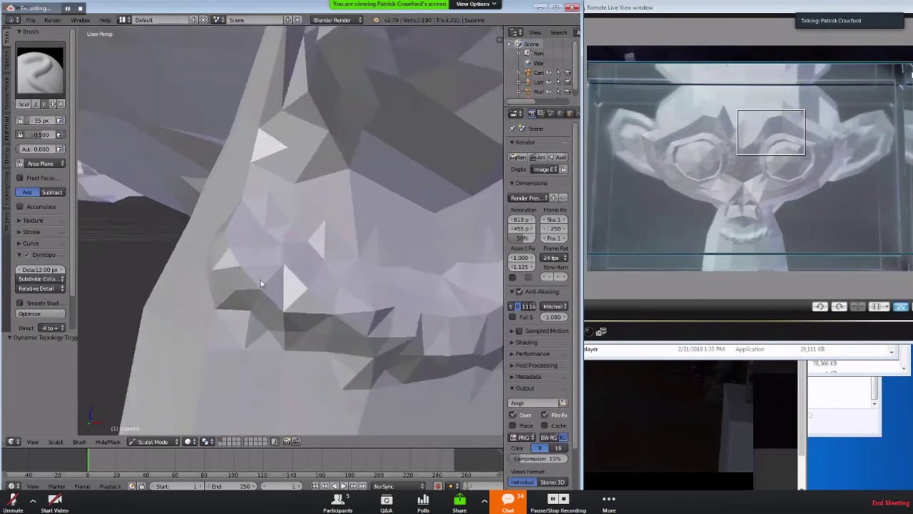
mouse_move(265, 279)
mouse_down()
mouse_move(265, 302)
mouse_move(231, 322)
mouse_move(223, 365)
mouse_move(286, 336)
mouse_move(340, 326)
mouse_move(214, 351)
mouse_move(229, 331)
mouse_up()
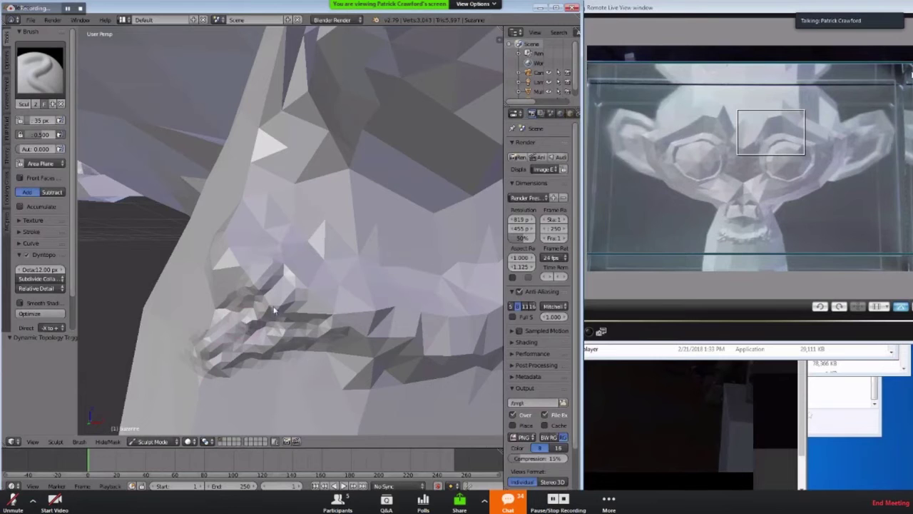
Leave Sculpt Mode, select the multiview frame and scale it by about 0.521
scroll(273, 316, down, 10)
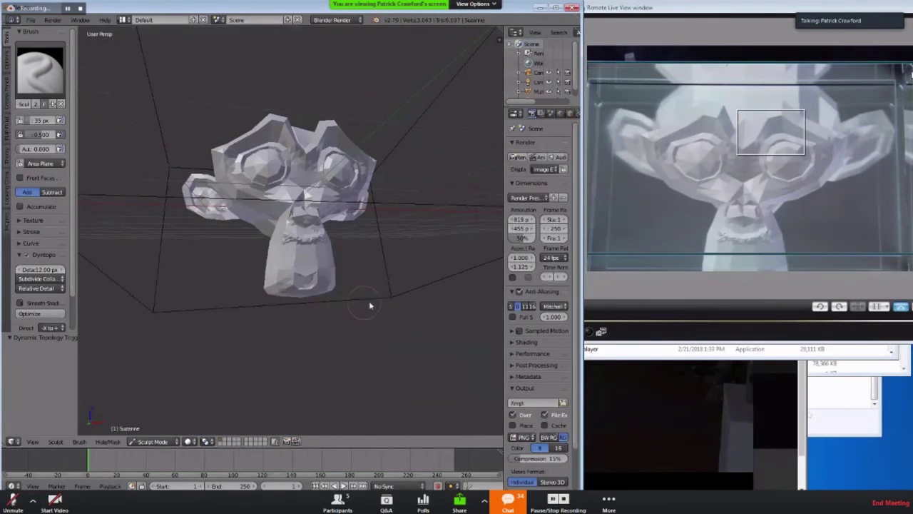
right_click(398, 299)
key(s)
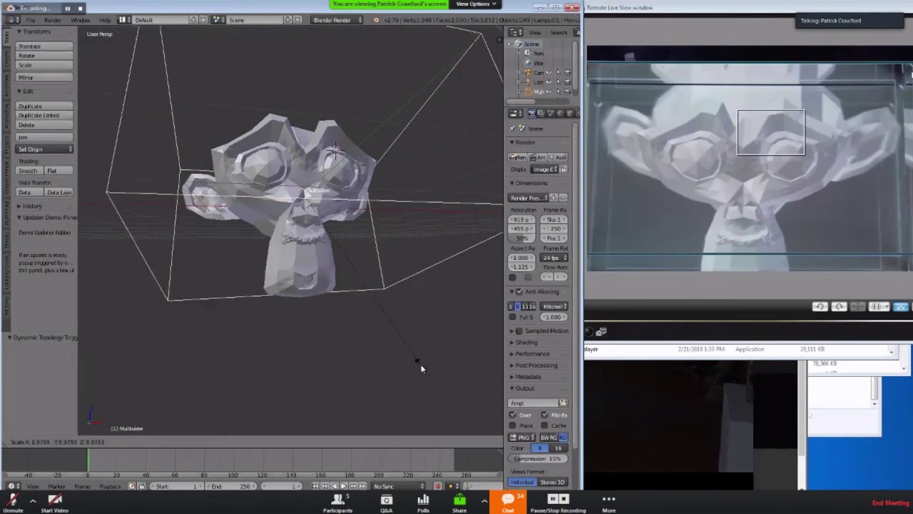
click(373, 298)
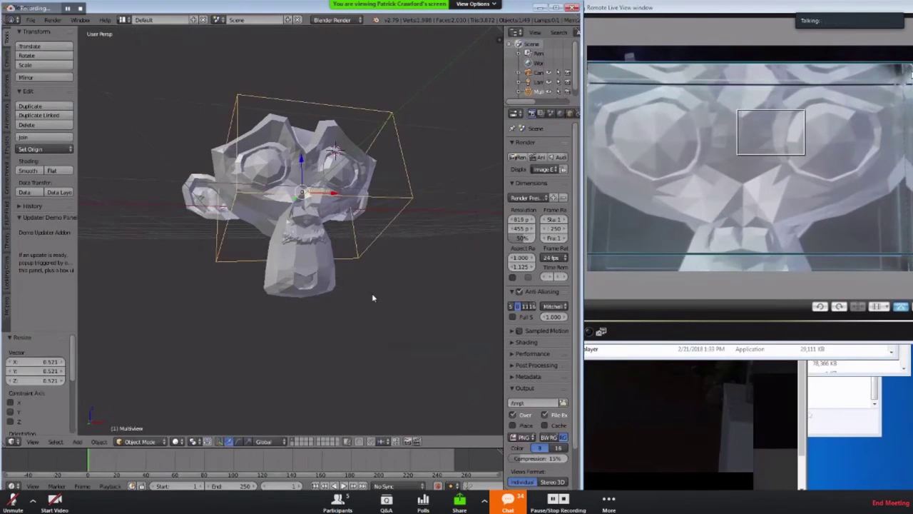
Lower the multiview frame about 0.41 along Z and fine-tune its height around the monkey's mouth
click(370, 336)
key(g)
key(z)
key(z)
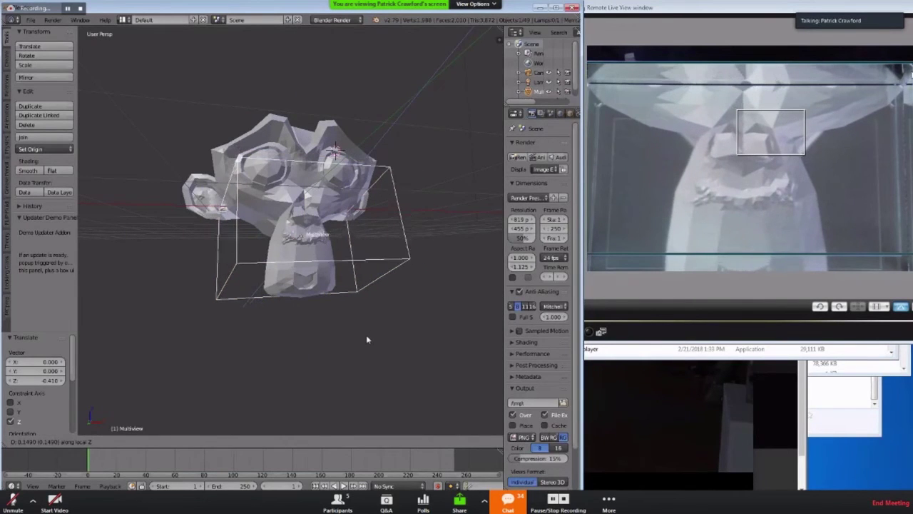
click(370, 334)
Rotate the multiview frame about -4.51° around Z and scale it by about 0.760 around the mouth
key(r)
key(z)
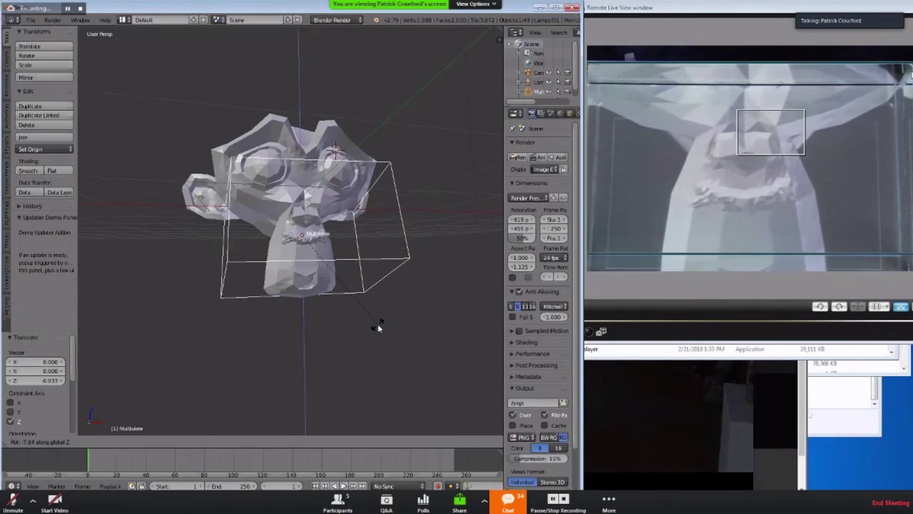
click(379, 327)
key(s)
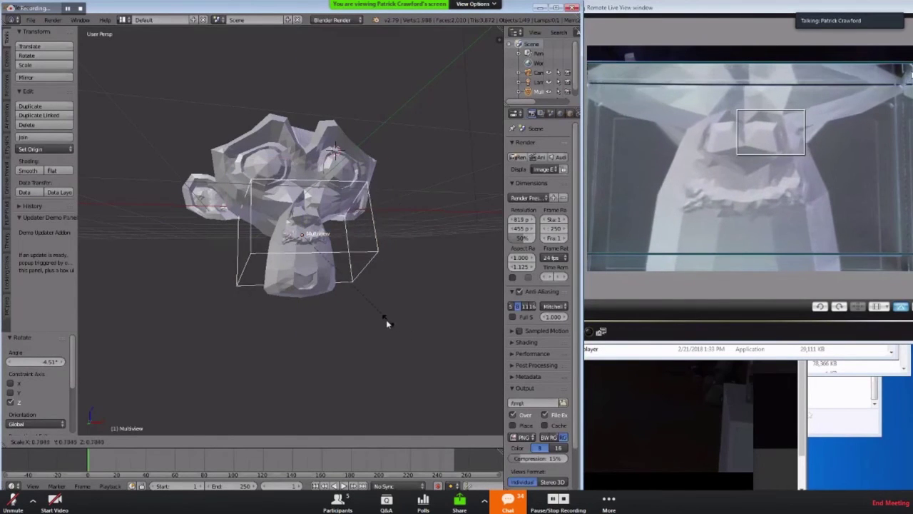
click(385, 323)
Put the monkey back in Sculpt Mode and add another stroke along the sculpted mouth ridge
scroll(326, 270, up, 5)
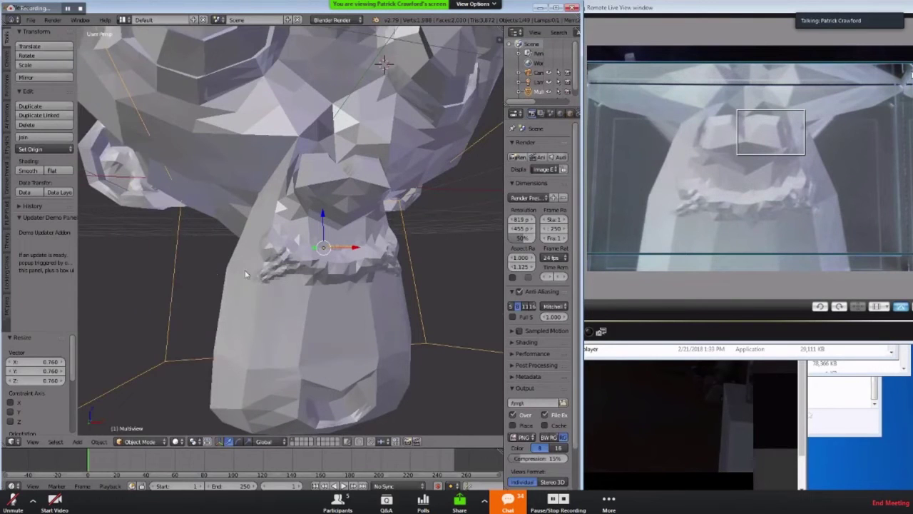
click(292, 275)
right_click(292, 276)
drag(278, 274, 264, 276)
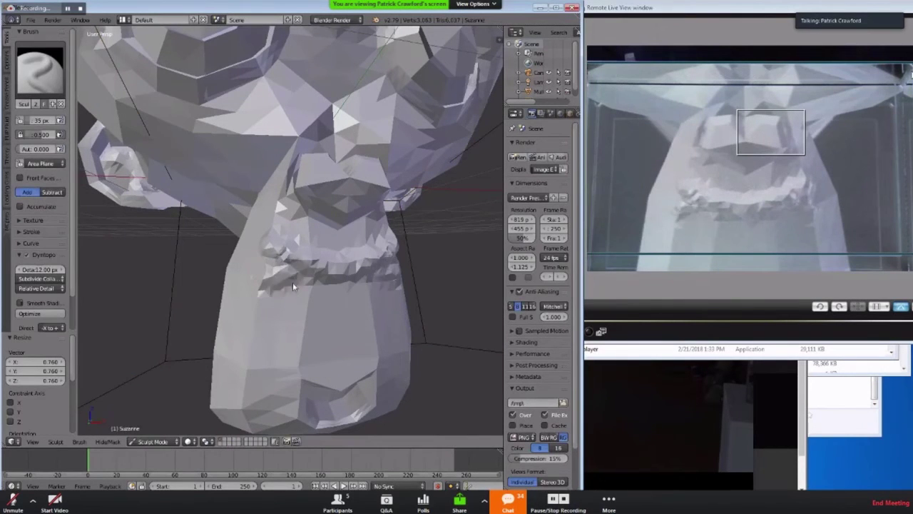
Sculpt additional strokes around the monkey's nose, upper lip and both sides of the mouth ridge
scroll(293, 282, up, 4)
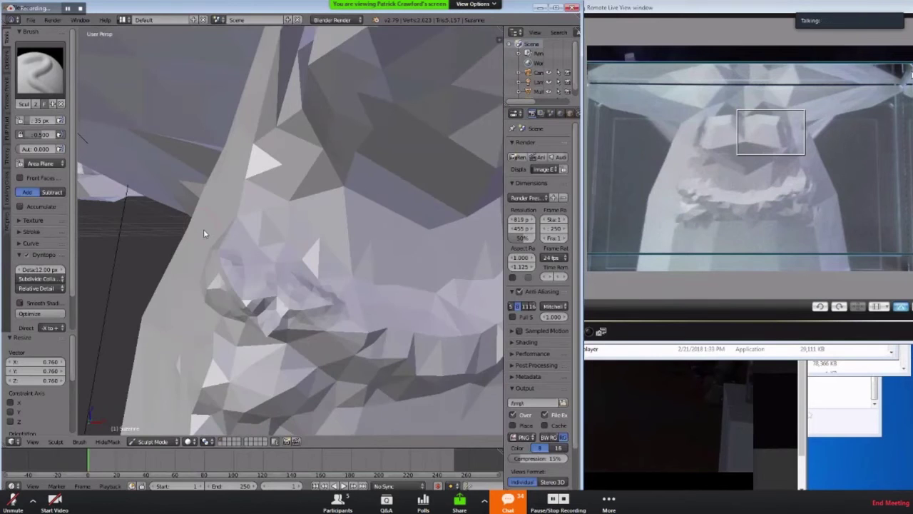
scroll(216, 243, down, 4)
middle_drag(221, 247, 283, 273)
drag(284, 274, 288, 343)
middle_drag(289, 343, 343, 227)
mouse_move(378, 198)
mouse_down()
mouse_move(309, 226)
mouse_move(335, 314)
mouse_move(277, 341)
mouse_move(249, 387)
mouse_up()
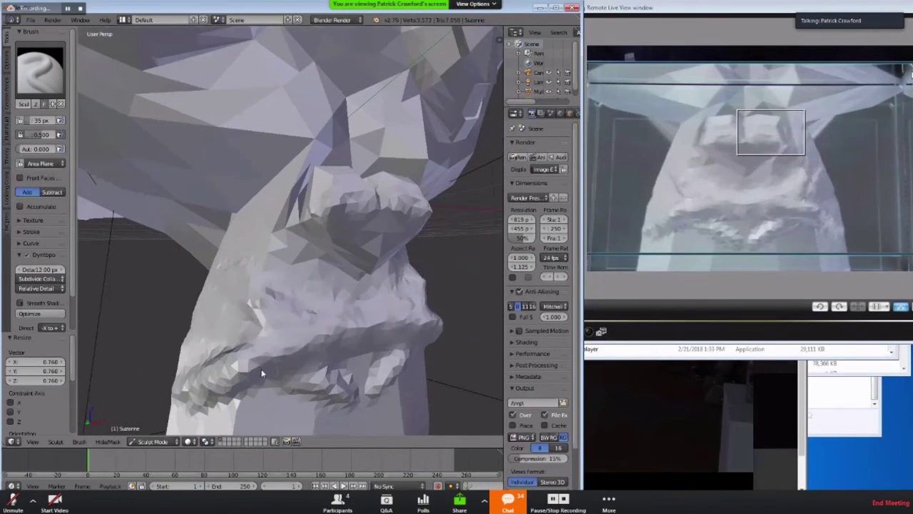
Leave Sculpt Mode, select the multiview frame and snap it to the 3D cursor inside the monkey's ear
middle_drag(265, 373, 338, 312)
right_click(324, 314)
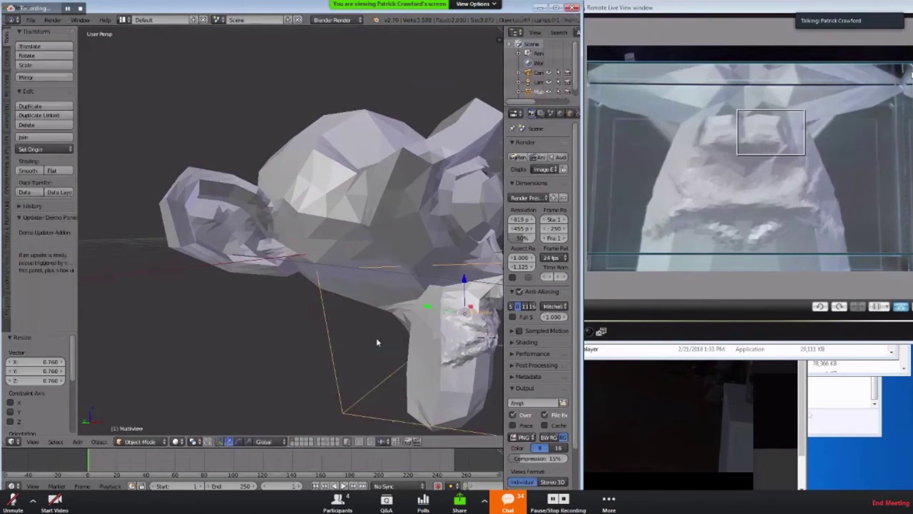
key(shift+s)
click(236, 227)
Trackball-rotate the multiview frame about 11.5° and -25.2° to face the ear, and fine-tune its rotation by about 0.461°
key(r)
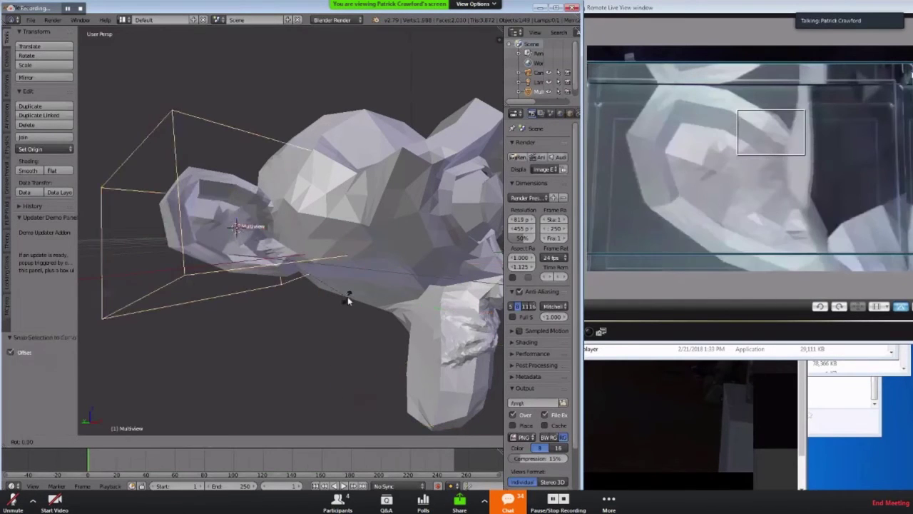
key(r)
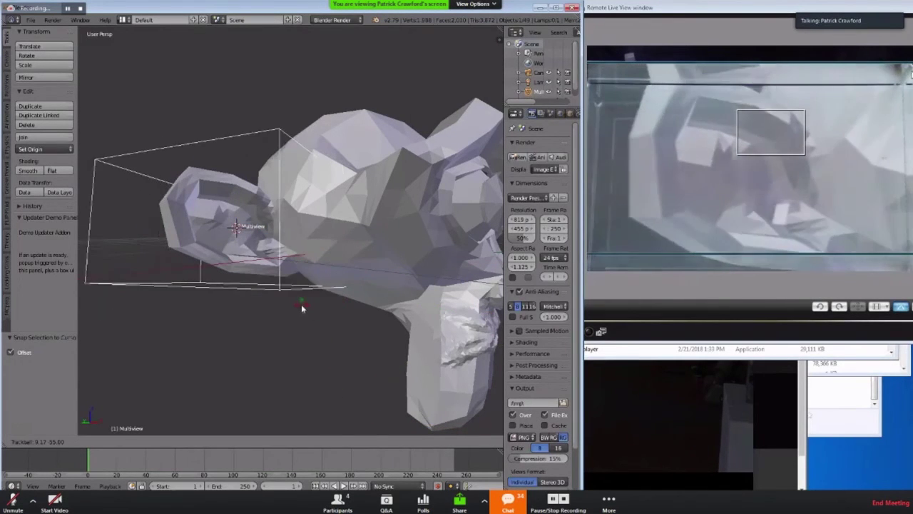
click(325, 308)
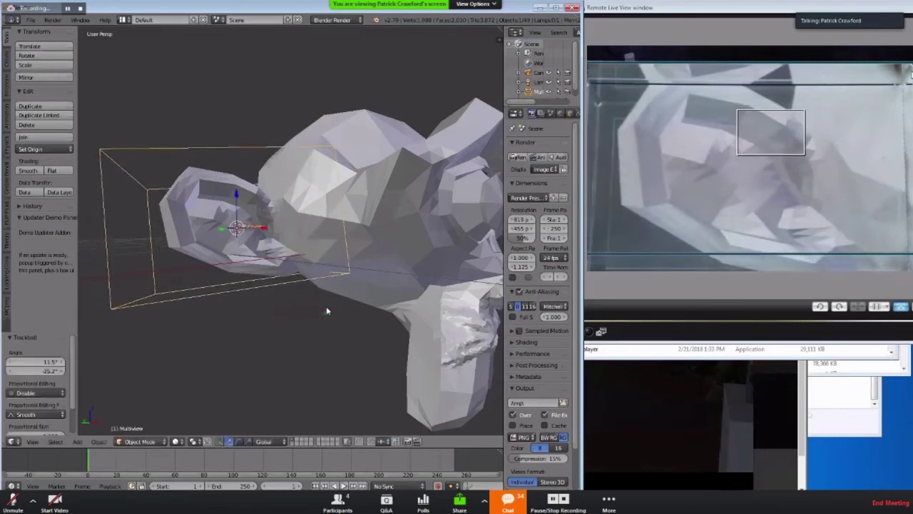
key(r)
click(326, 305)
Put the monkey back in Sculpt Mode and build up lumpy detail inside its ear, mainly with the Blob brush
scroll(259, 252, up, 4)
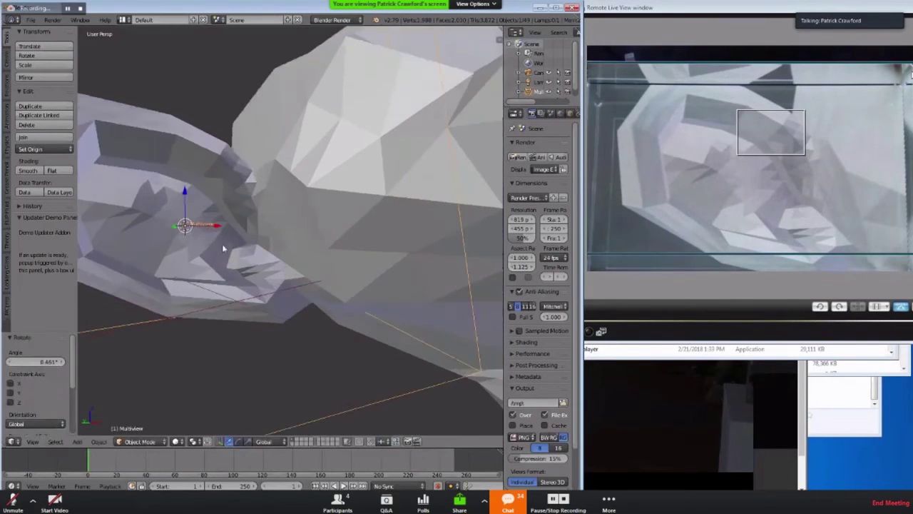
shift+middle_drag(204, 239, 220, 255)
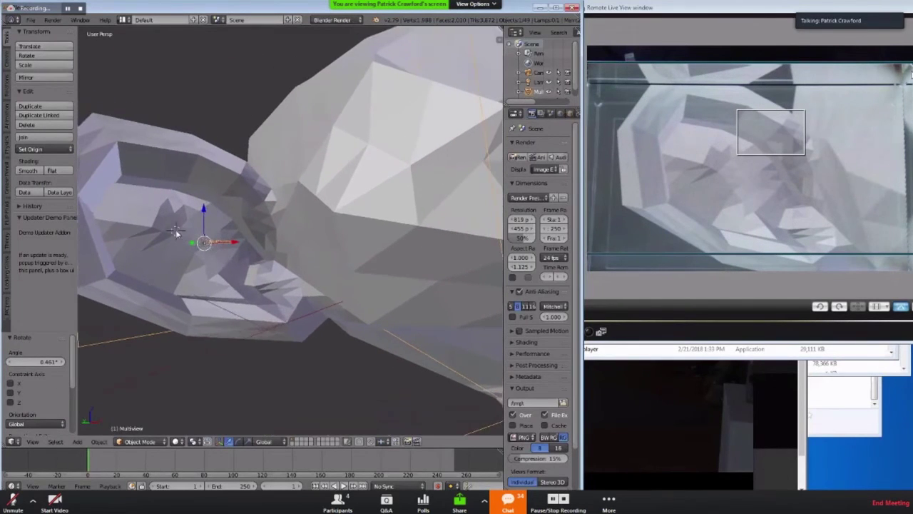
right_click(176, 232)
key(Tab)
mouse_move(165, 210)
mouse_down()
mouse_move(171, 264)
mouse_move(232, 282)
mouse_move(222, 259)
mouse_move(143, 188)
mouse_move(205, 162)
mouse_move(211, 176)
mouse_move(246, 183)
mouse_up()
key(1)
scroll(183, 207, up, 3)
mouse_move(179, 239)
mouse_down()
mouse_move(216, 258)
mouse_move(228, 250)
mouse_move(210, 251)
mouse_move(202, 240)
mouse_move(229, 236)
mouse_move(220, 256)
mouse_move(211, 221)
mouse_up()
mouse_move(178, 270)
mouse_down()
mouse_move(196, 270)
mouse_move(164, 229)
mouse_move(192, 210)
mouse_move(183, 247)
mouse_move(203, 222)
mouse_move(189, 239)
mouse_up()
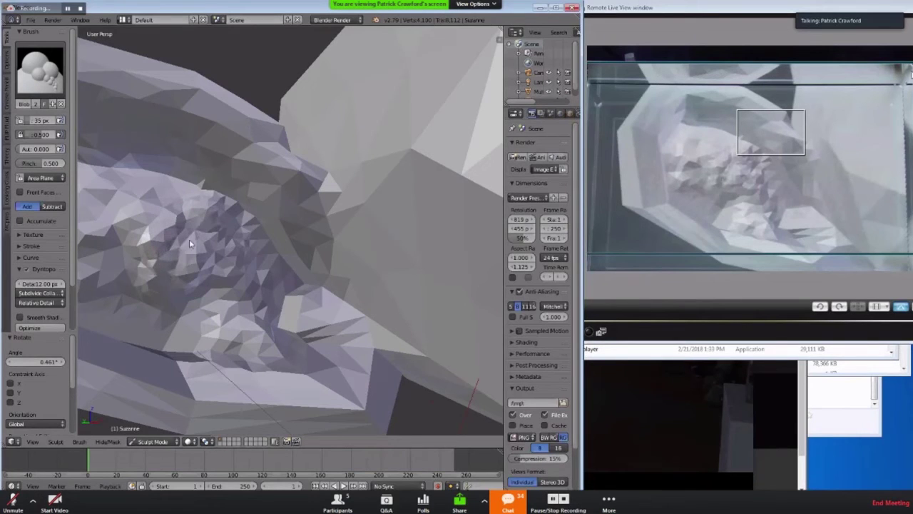
Change the Outliner area to the UV/Image Editor and try to start Looking Glass Live View in it
click(515, 33)
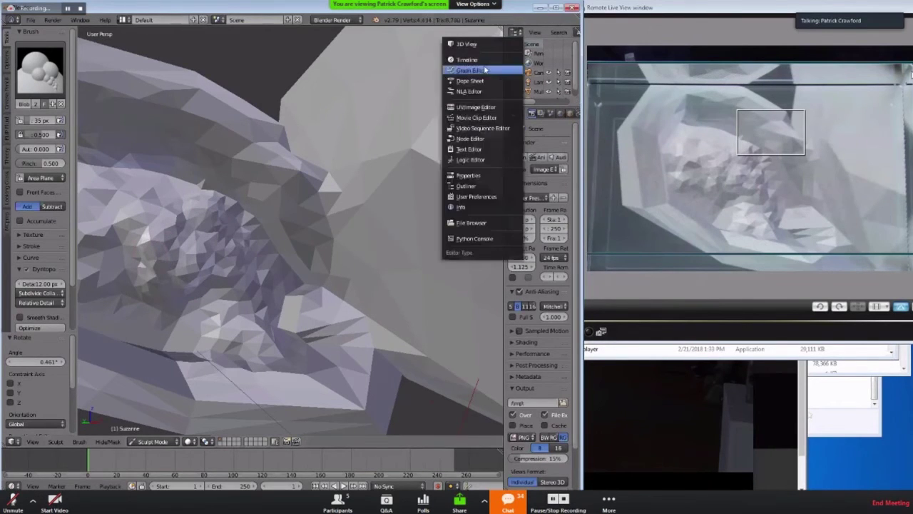
click(476, 107)
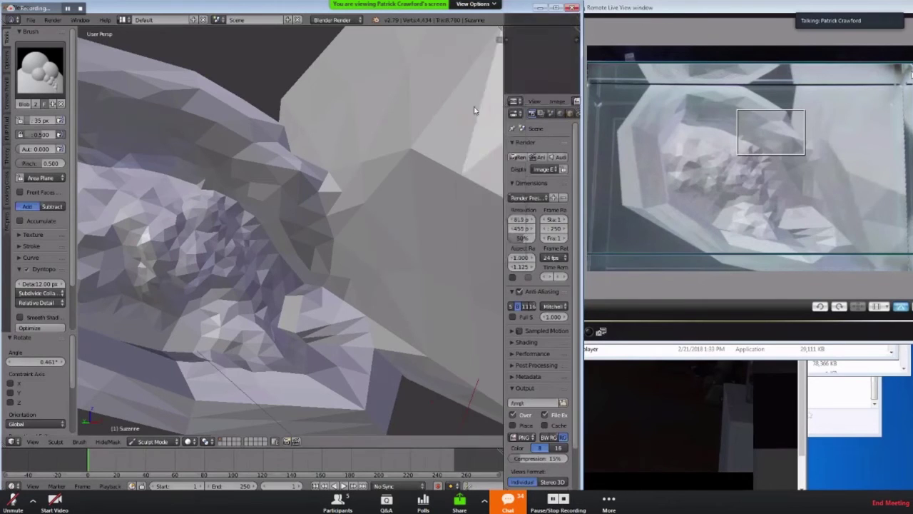
click(534, 100)
click(491, 313)
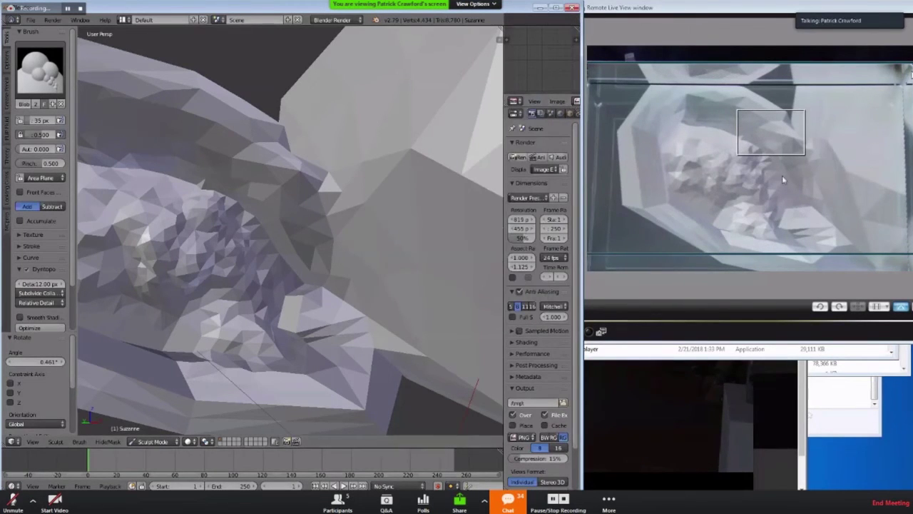
click(535, 100)
click(500, 316)
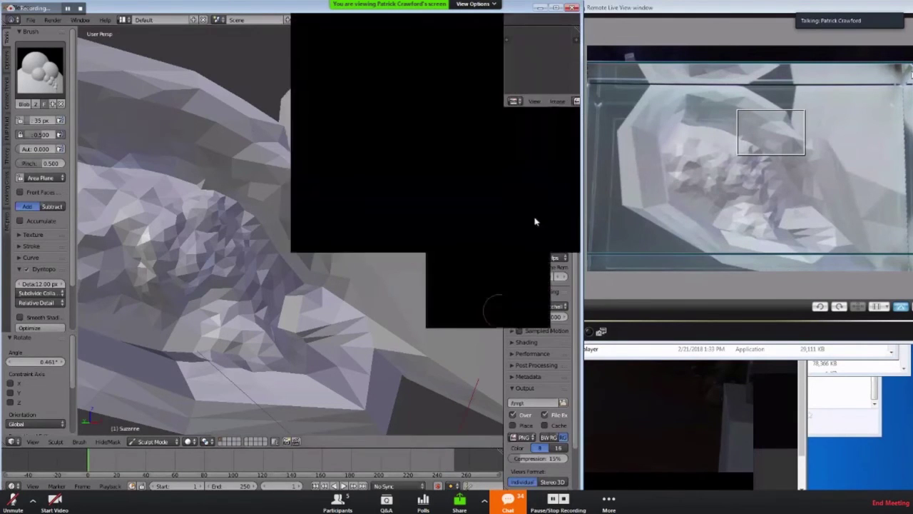
click(533, 102)
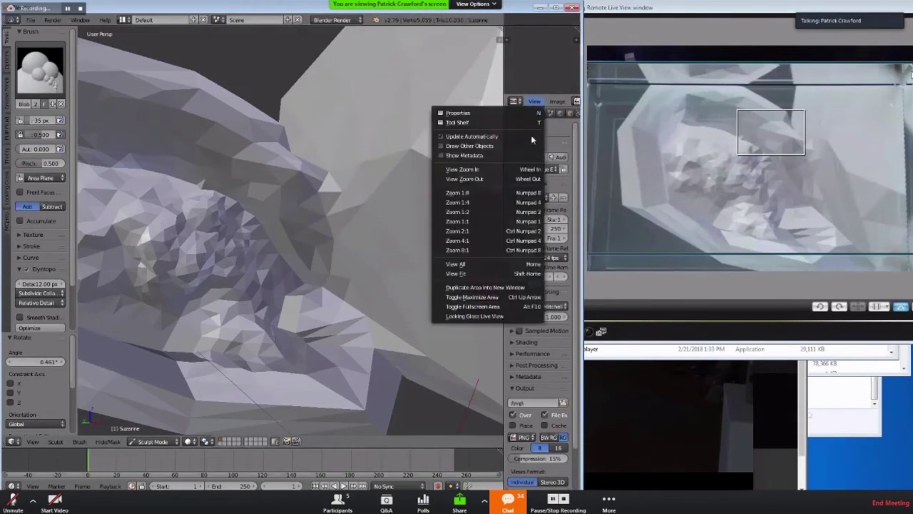
click(467, 316)
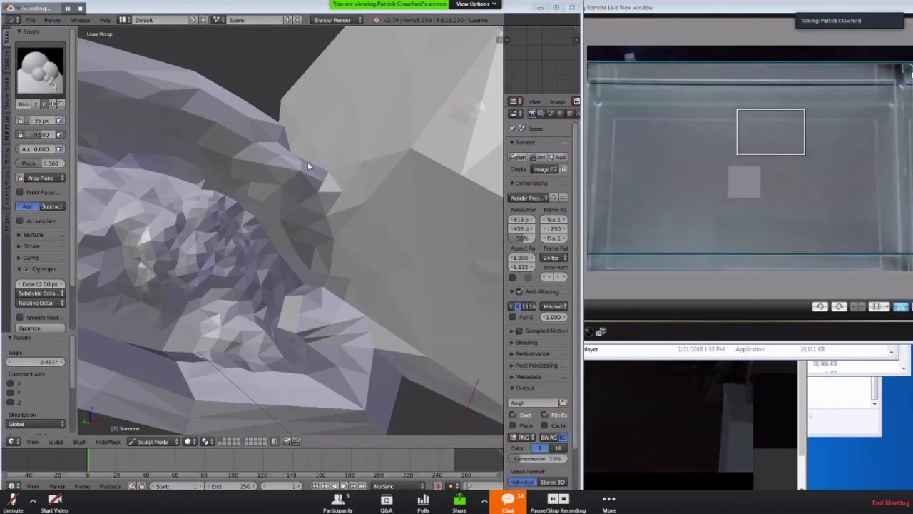
Add another Blob brush stroke along the upper inside of the monkey's ear
click(308, 166)
mouse_move(301, 188)
middle_down()
mouse_move(259, 198)
mouse_move(291, 196)
mouse_move(227, 160)
middle_up()
mouse_move(208, 173)
mouse_down()
mouse_move(236, 178)
mouse_move(229, 205)
mouse_move(259, 189)
mouse_up()
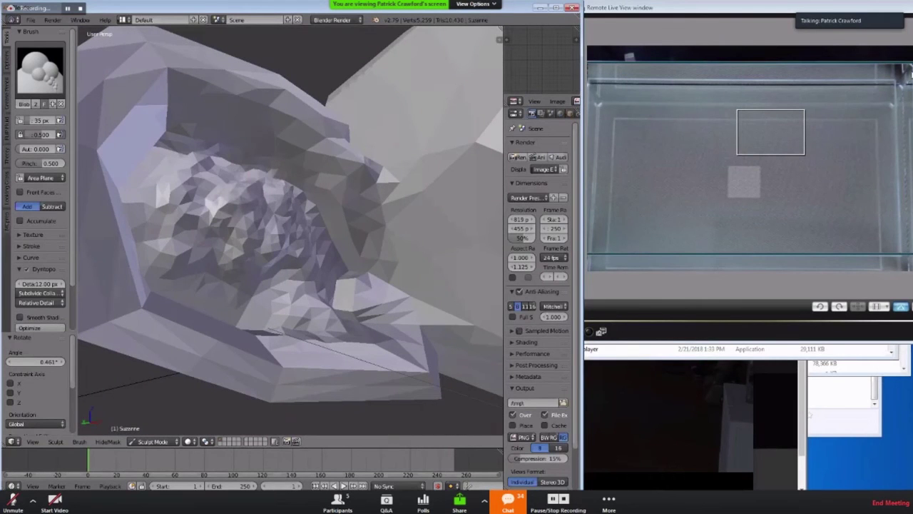
Create a separate Looking Glass window, start Live View in it and place it full-size on the holographic display
click(5, 192)
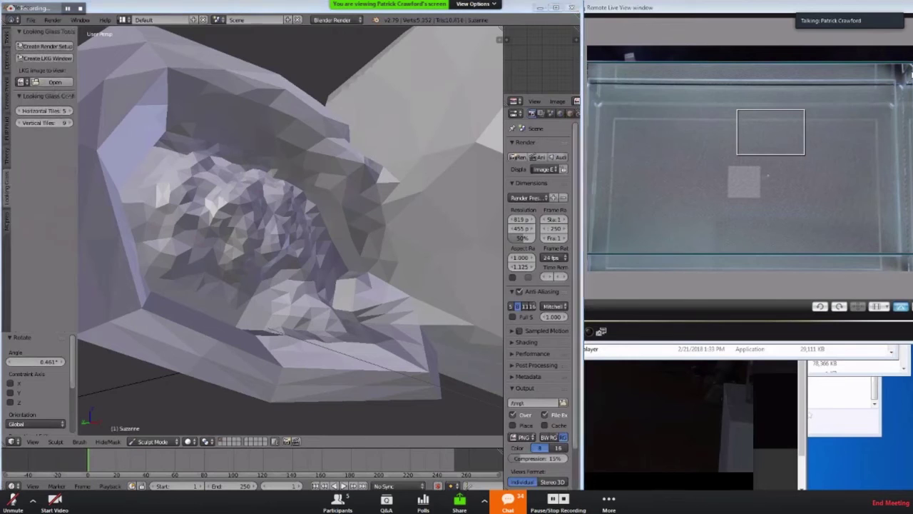
click(47, 57)
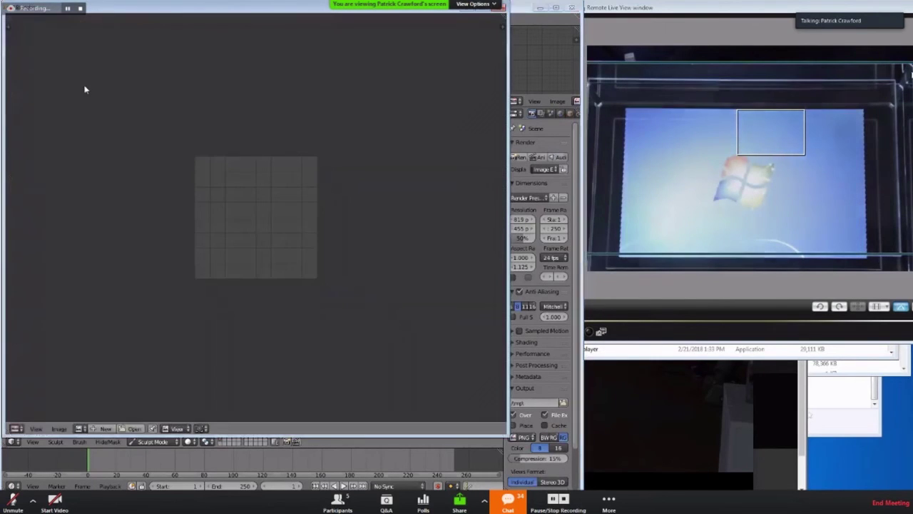
click(35, 428)
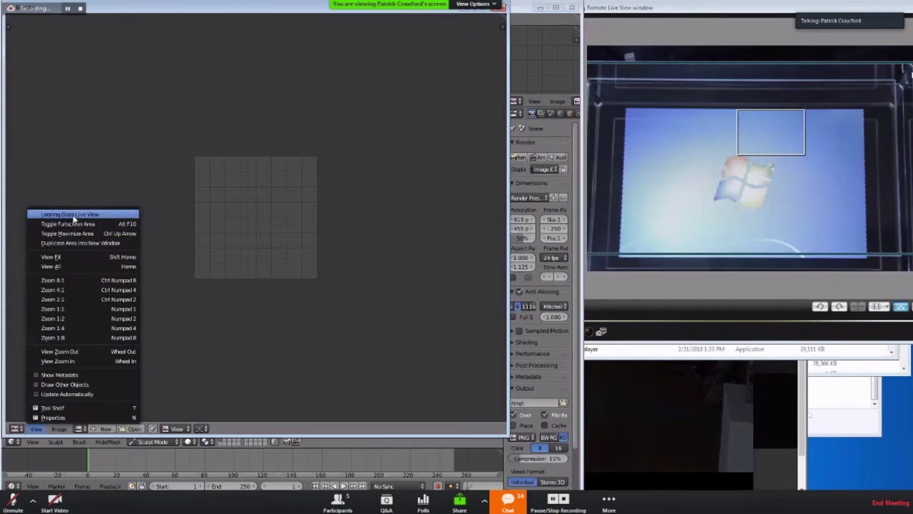
key(Return)
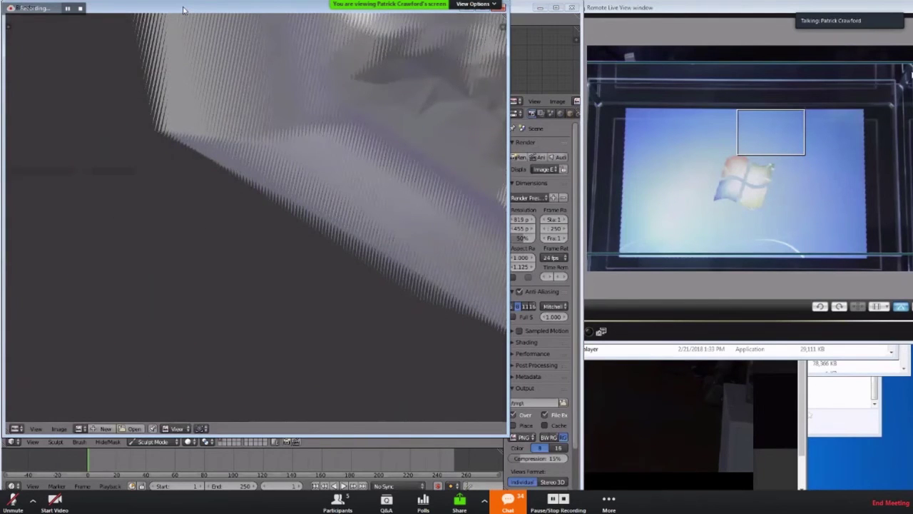
key(super+shift+Right)
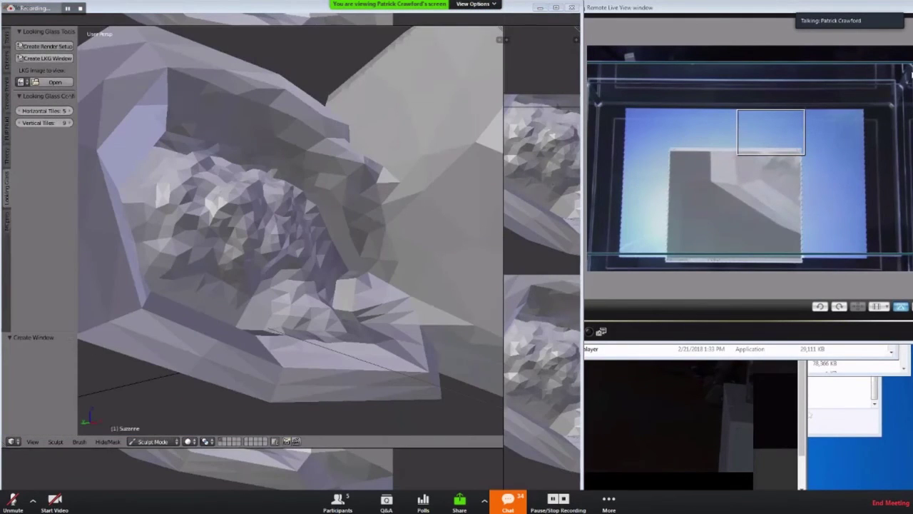
key(super+Up)
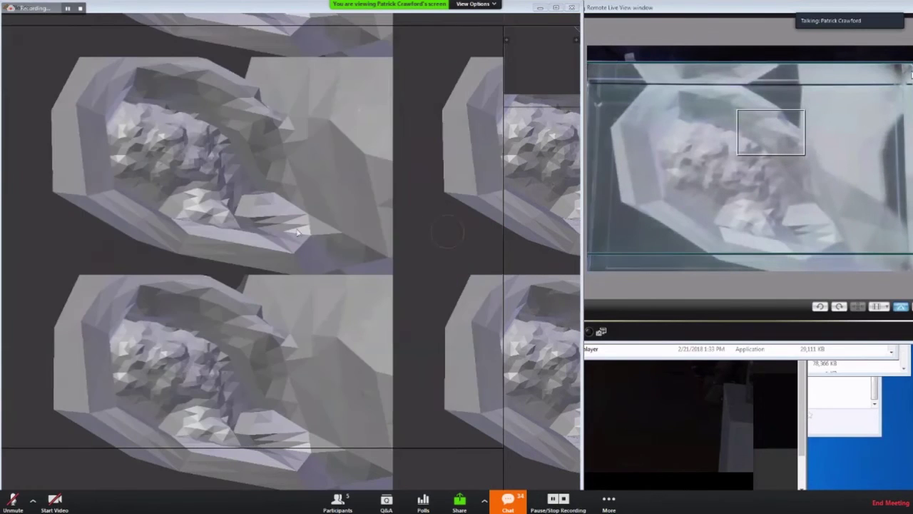
click(267, 232)
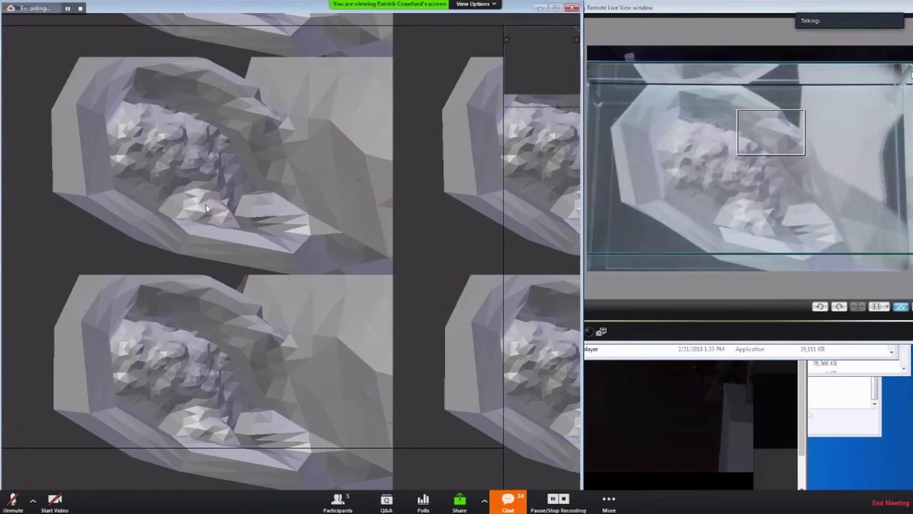
Scale the multiview frame by about 1.410 around the whole monkey and show it in Live View on the holographic display through a new Looking Glass window
scroll(248, 218, down, 4)
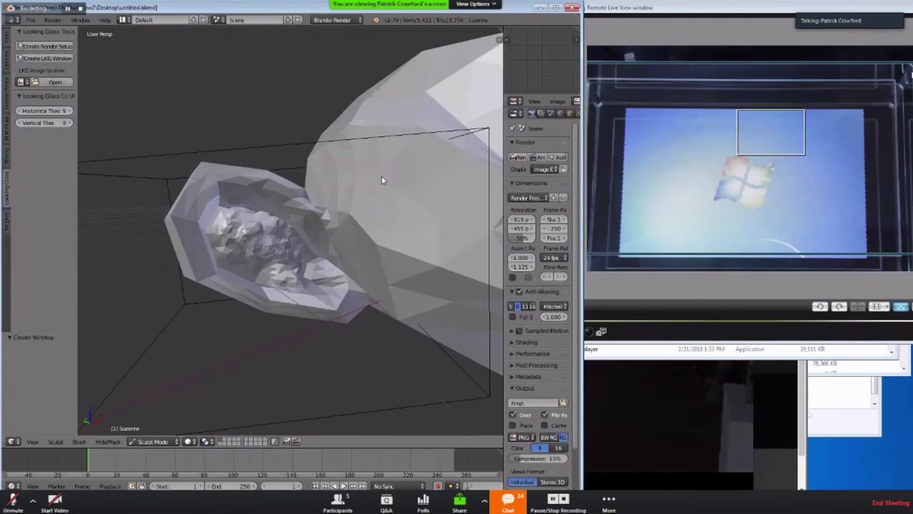
middle_drag(382, 181, 302, 194)
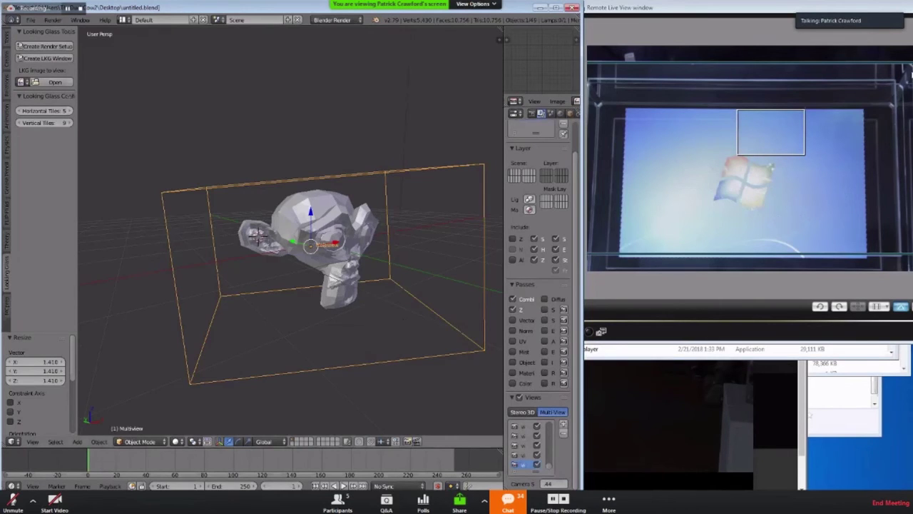
click(38, 60)
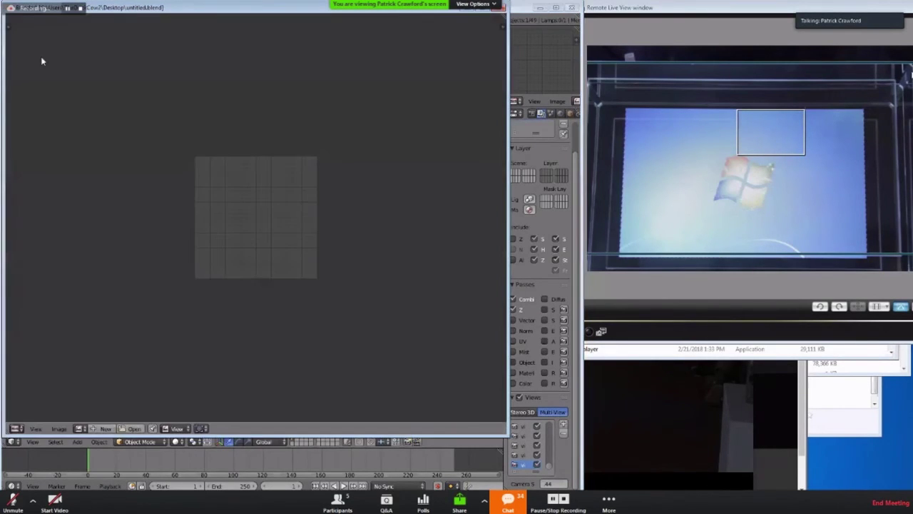
click(32, 442)
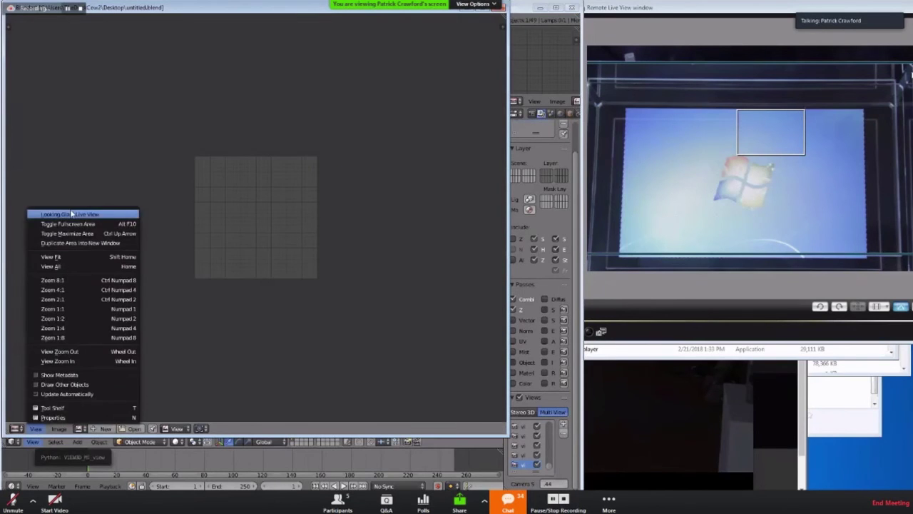
key(Return)
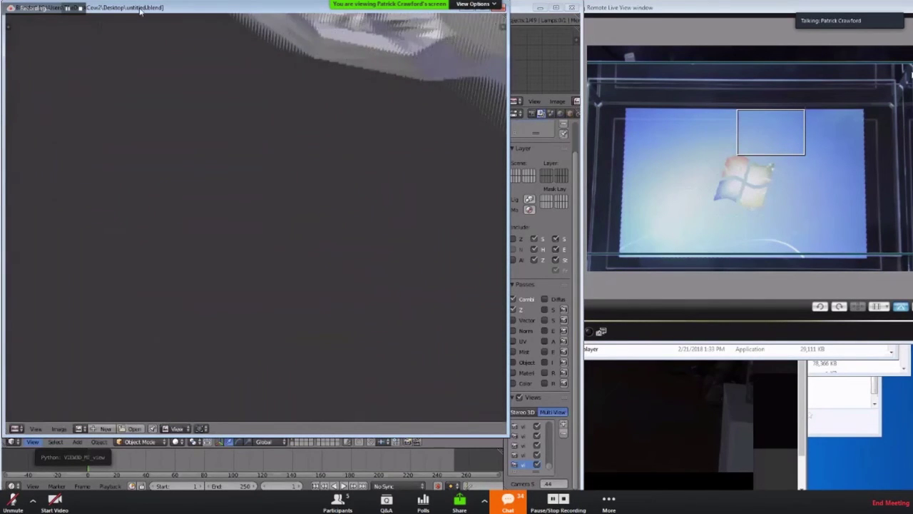
drag(140, 10, 579, 11)
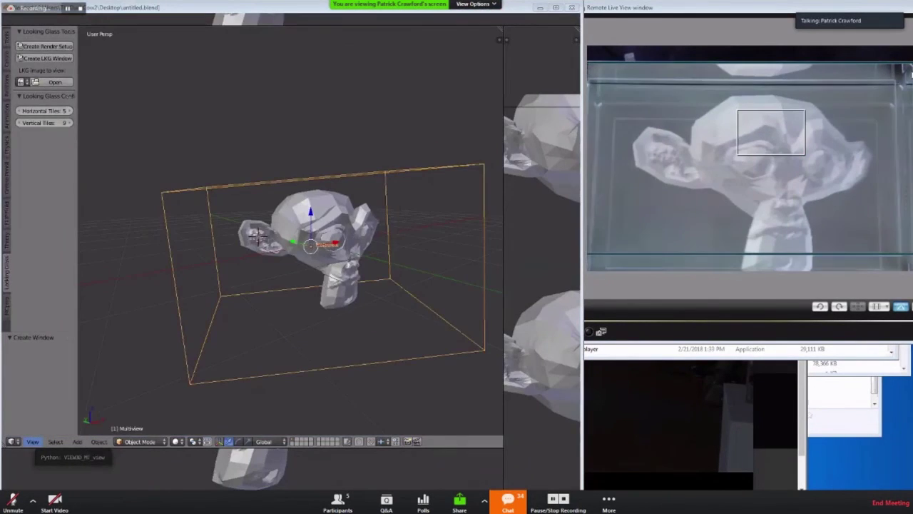
Show the monkey on the holographic display in other viewport shading modes, ending with wireframe
click(233, 269)
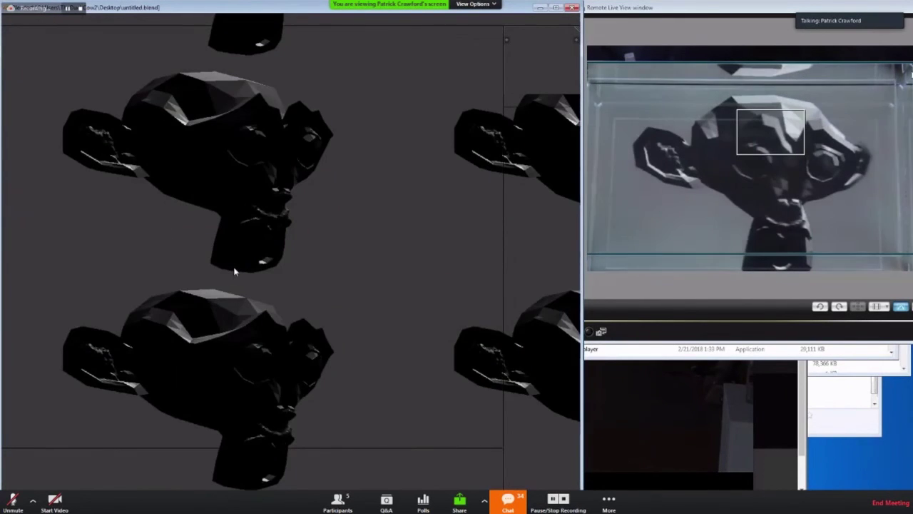
key(z)
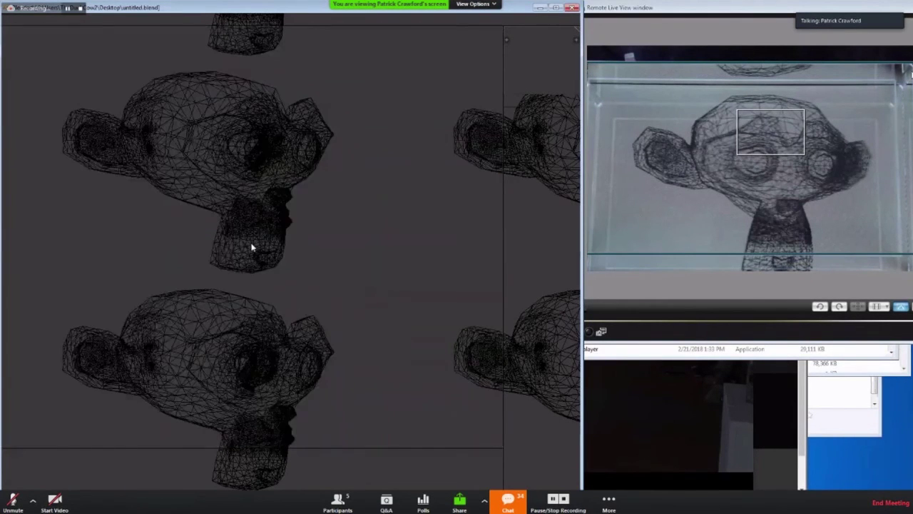
Close Blender, relaunch it from the blender-2.79a-windows64 folder and reopen the recent file untitled.blend
click(572, 7)
click(536, 253)
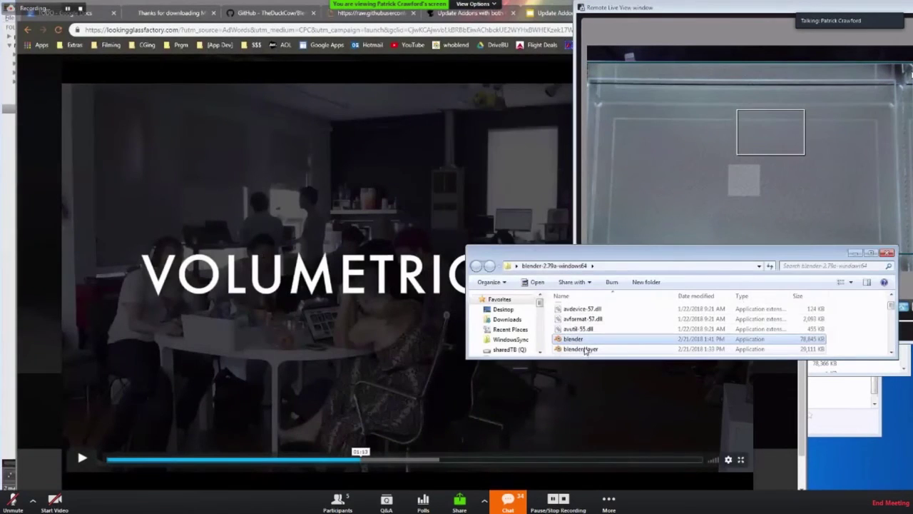
double_click(575, 340)
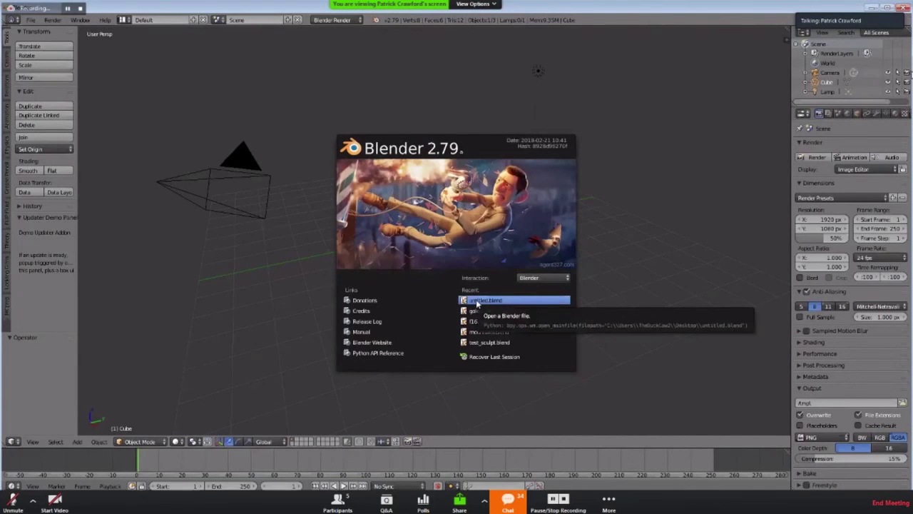
click(476, 300)
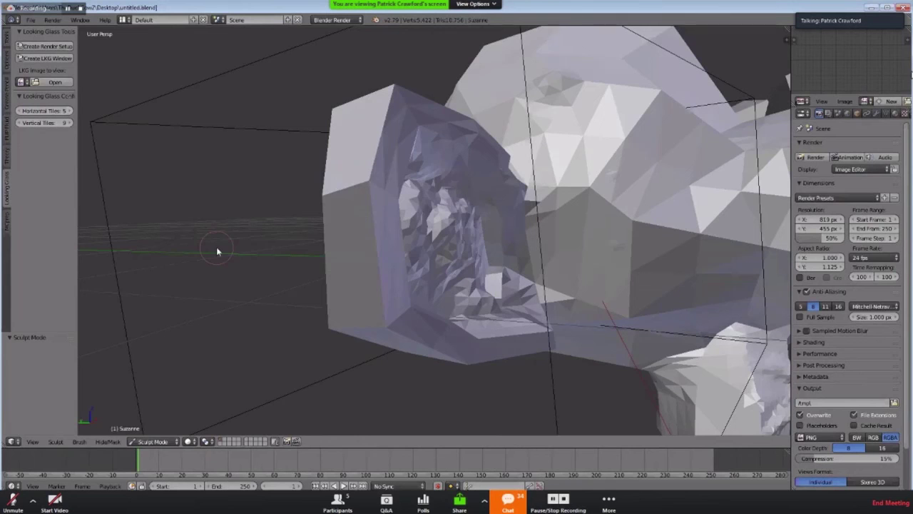
shift+middle_drag(335, 243, 314, 241)
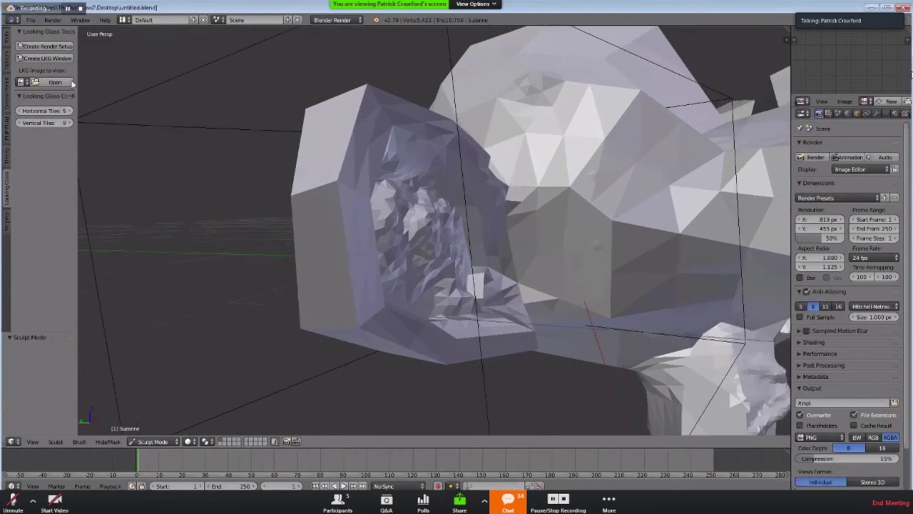
Walk the camera closer to and back from the monkey while showing it live on the holographic display
click(21, 83)
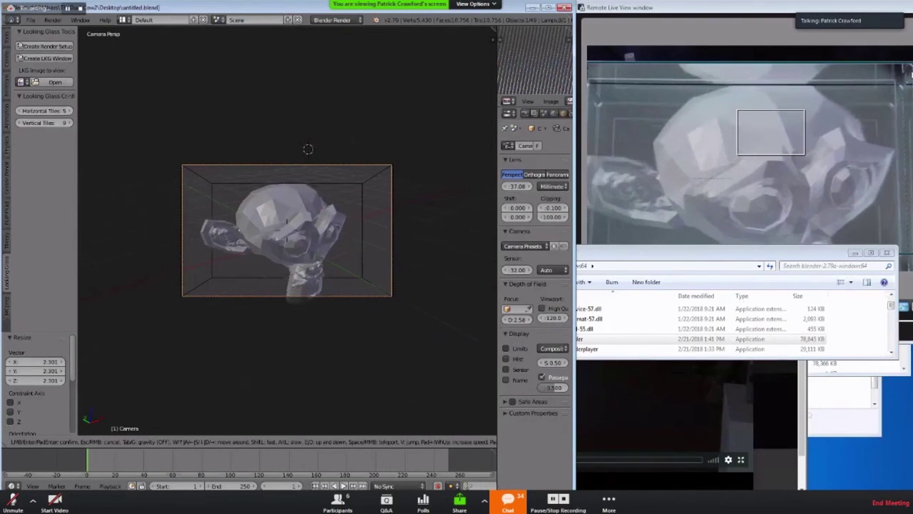
key(w)
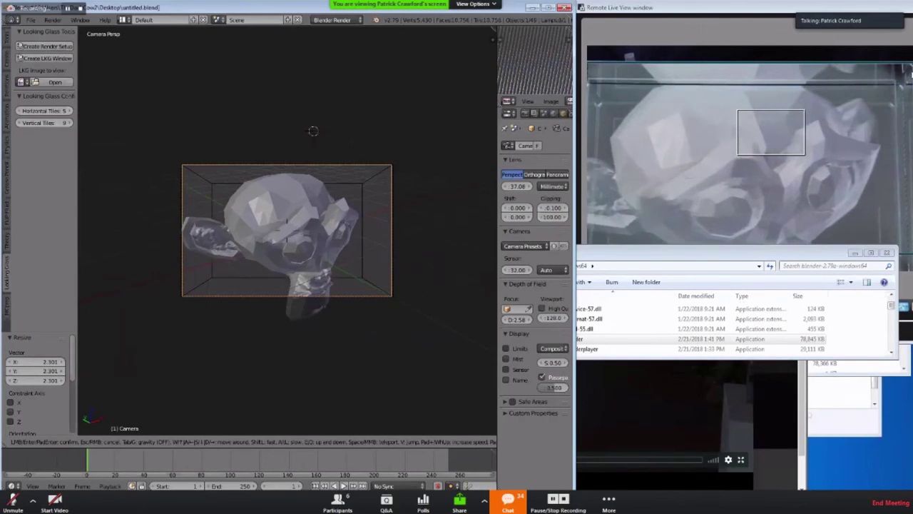
key(s)
key(w)
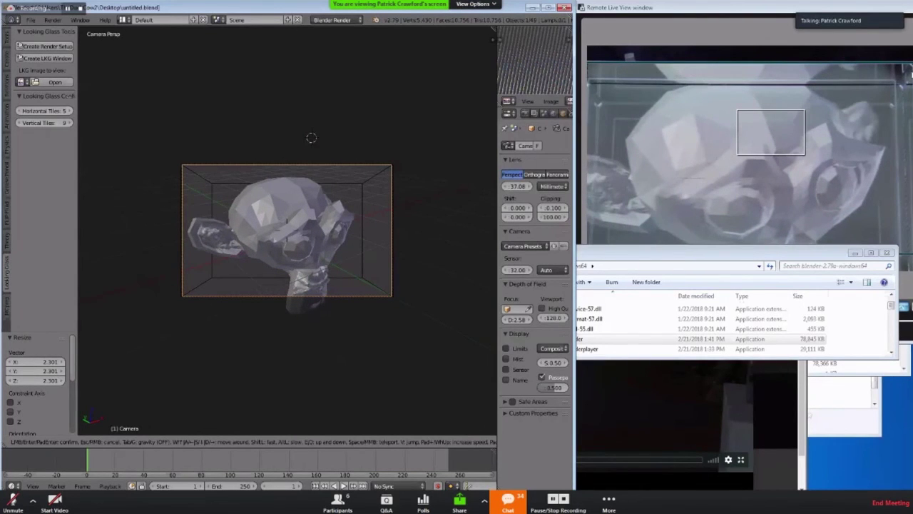
click(295, 232)
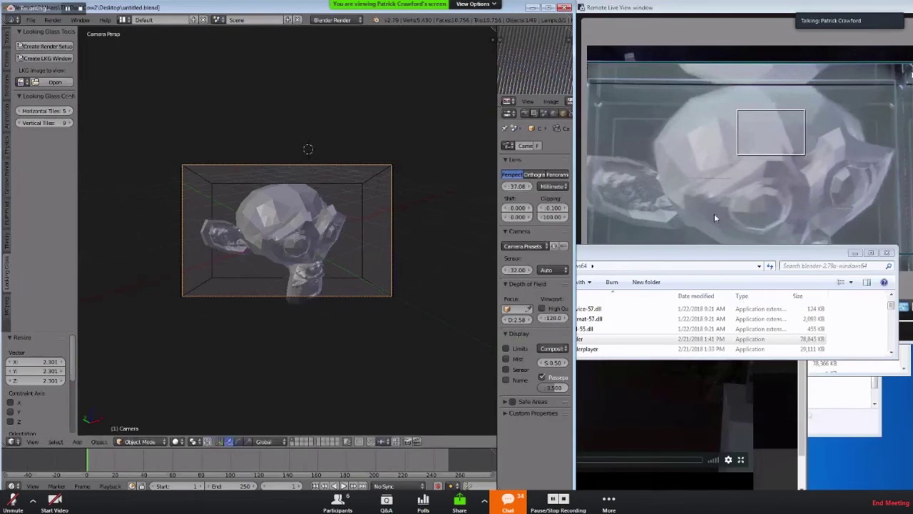
Walk the camera around to a front view of the monkey's face inside the multiview frame
key(space)
key(Return)
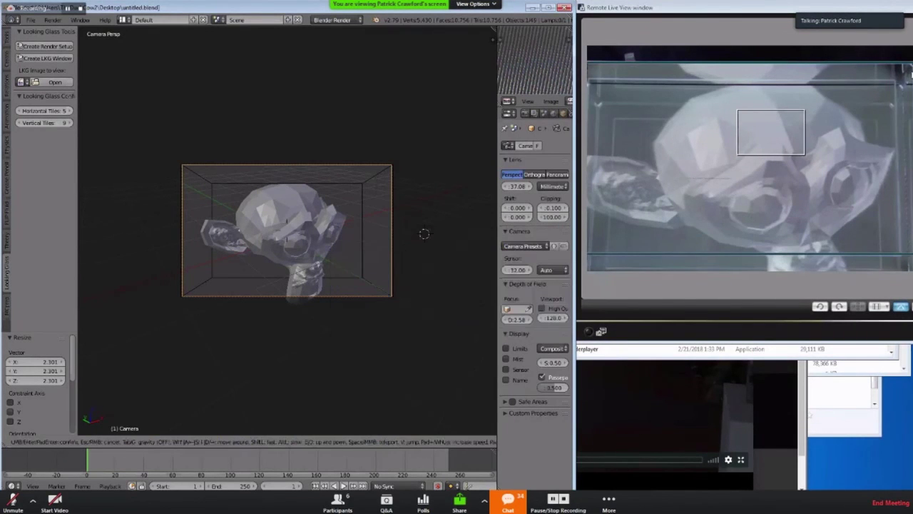
key(w)
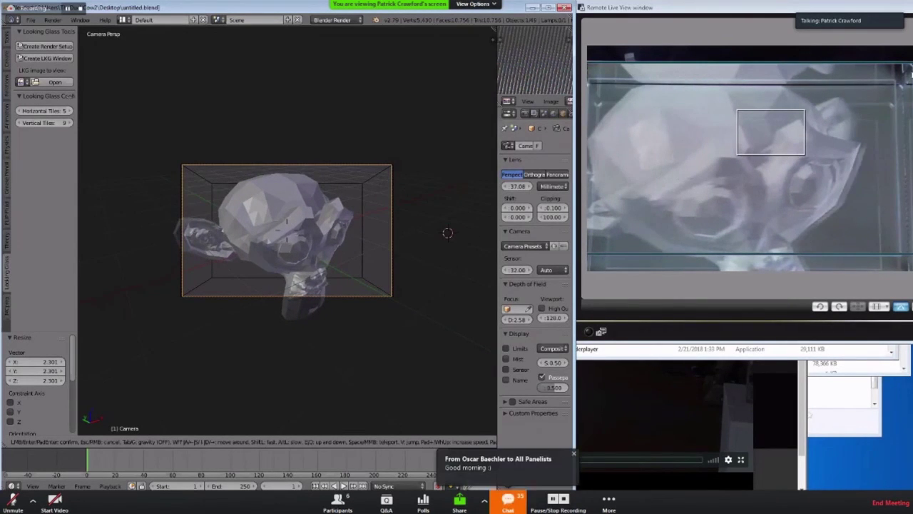
key(s)
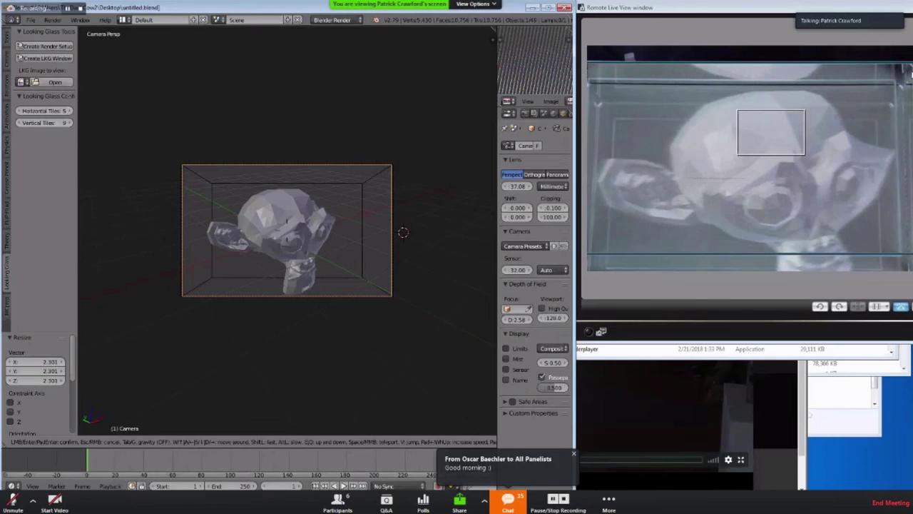
key(w)
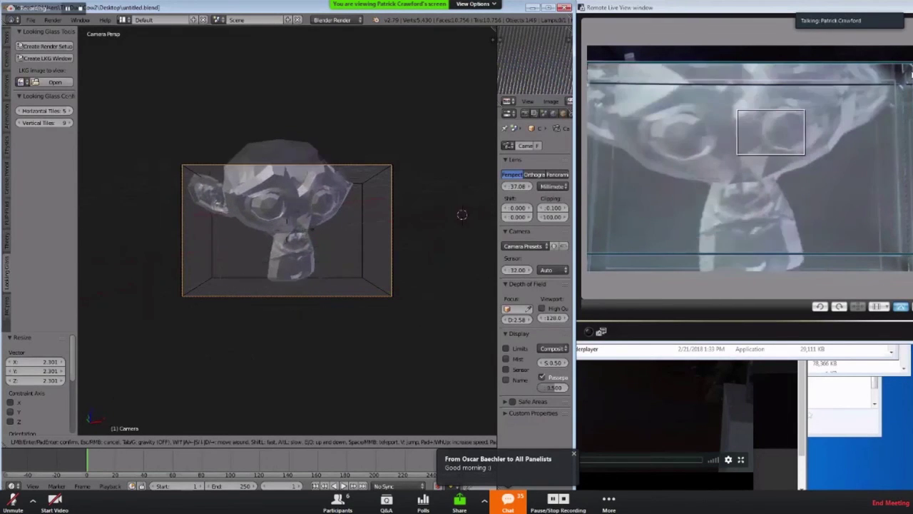
click(288, 234)
Switch to Chrome and close the video overlay to show the Looking Glass homepage
key(alt+Tab)
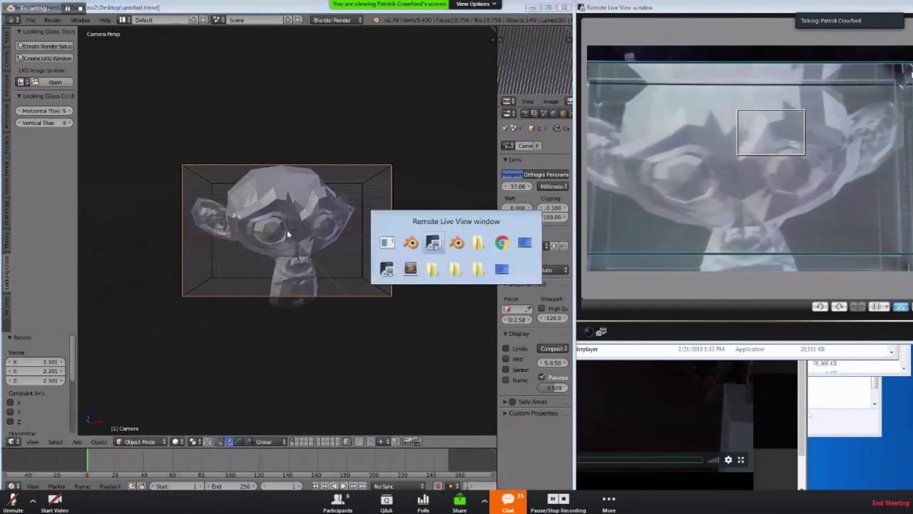
key(alt+shift+Tab)
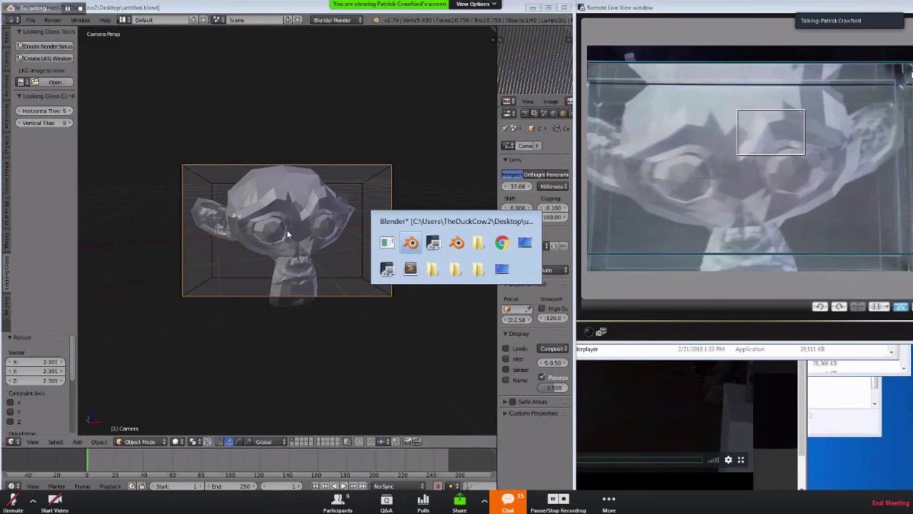
key(alt+Tab)
key(alt+Tab)
key(alt+Tab)
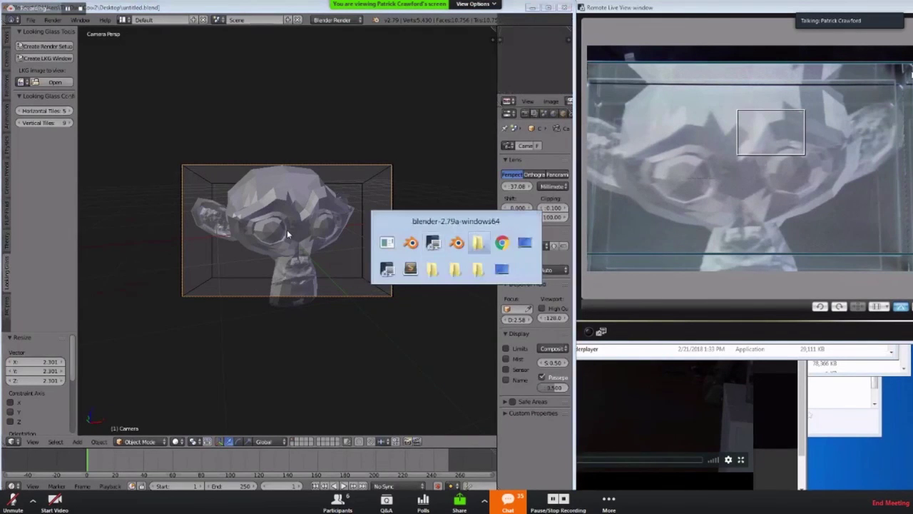
key(alt+Tab)
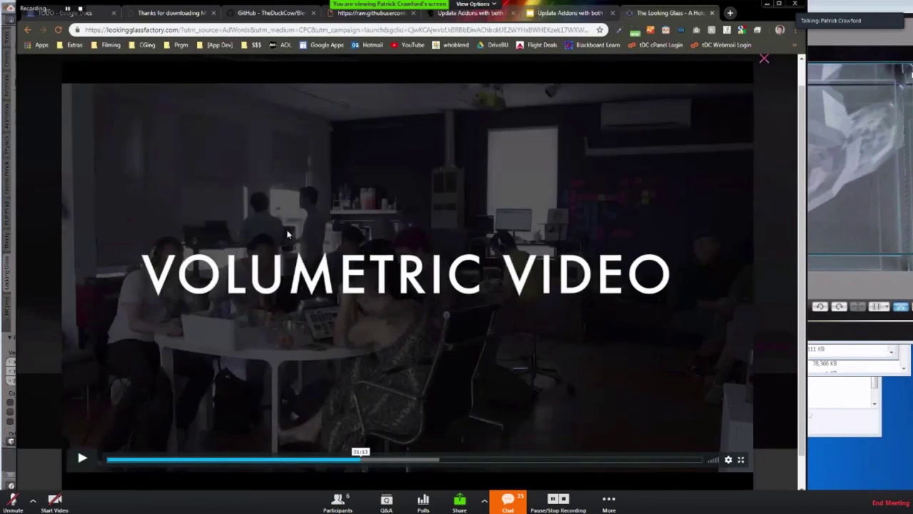
scroll(309, 221, up, 1)
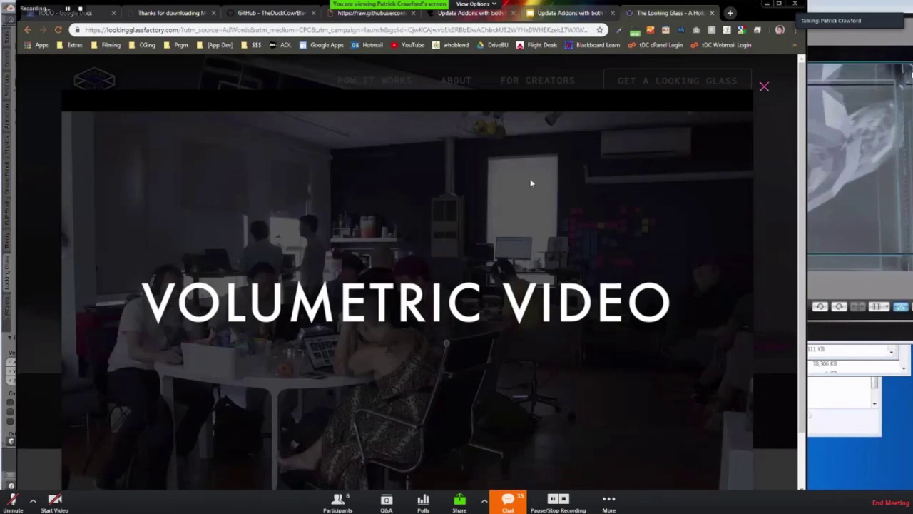
click(766, 88)
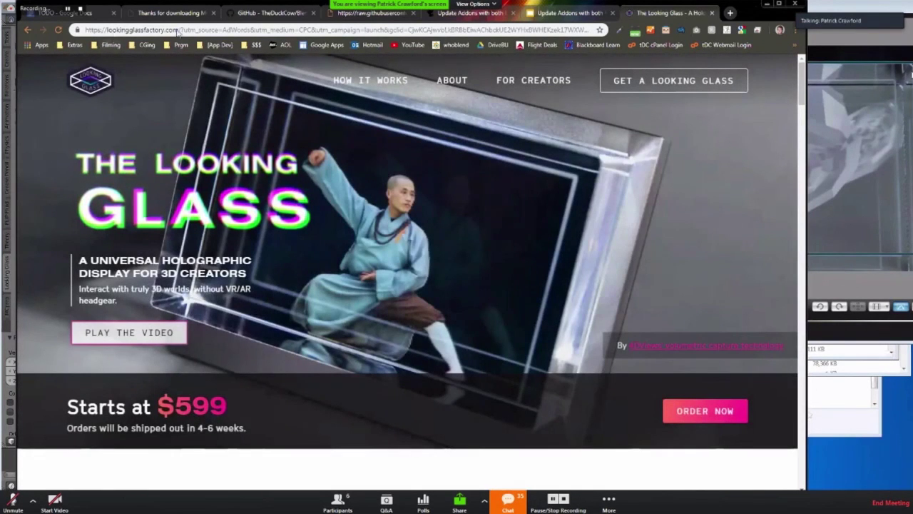
Highlight the lookingglassfactory.com domain in the page address and switch to the presentation slide with the presenter's website and social links
drag(178, 30, 107, 29)
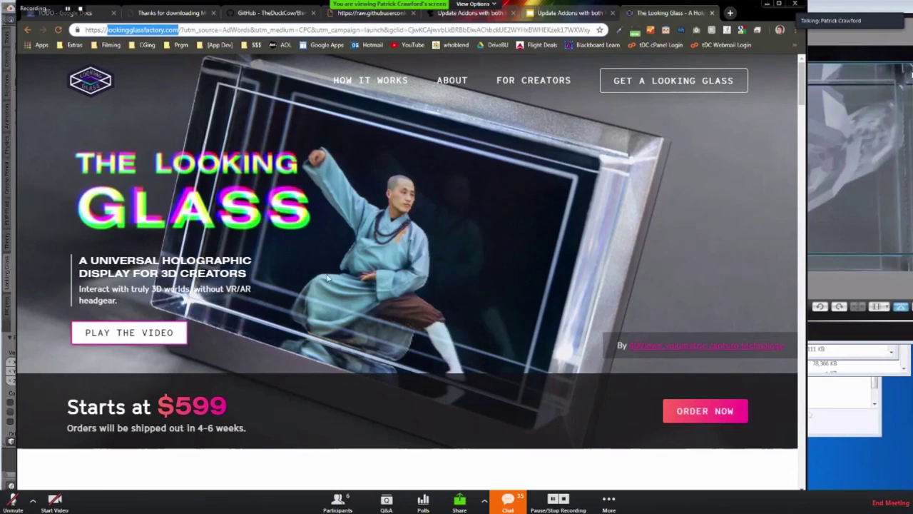
click(538, 15)
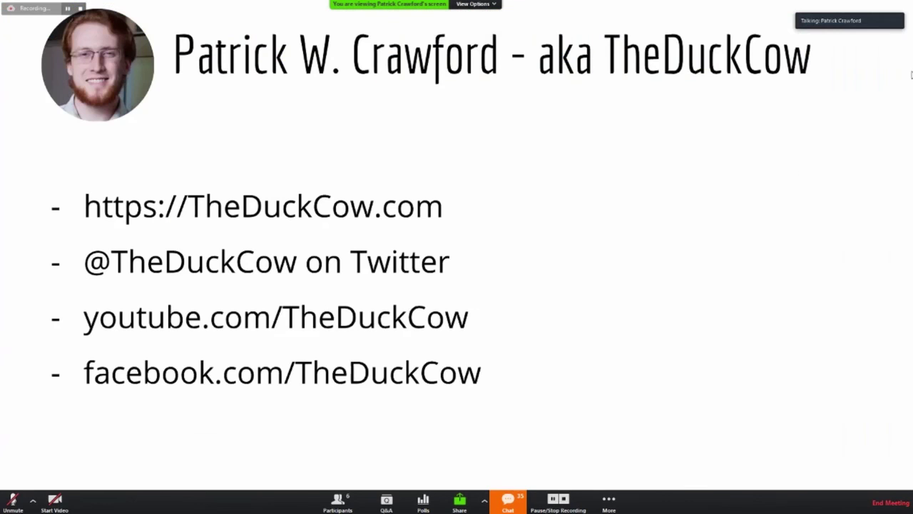